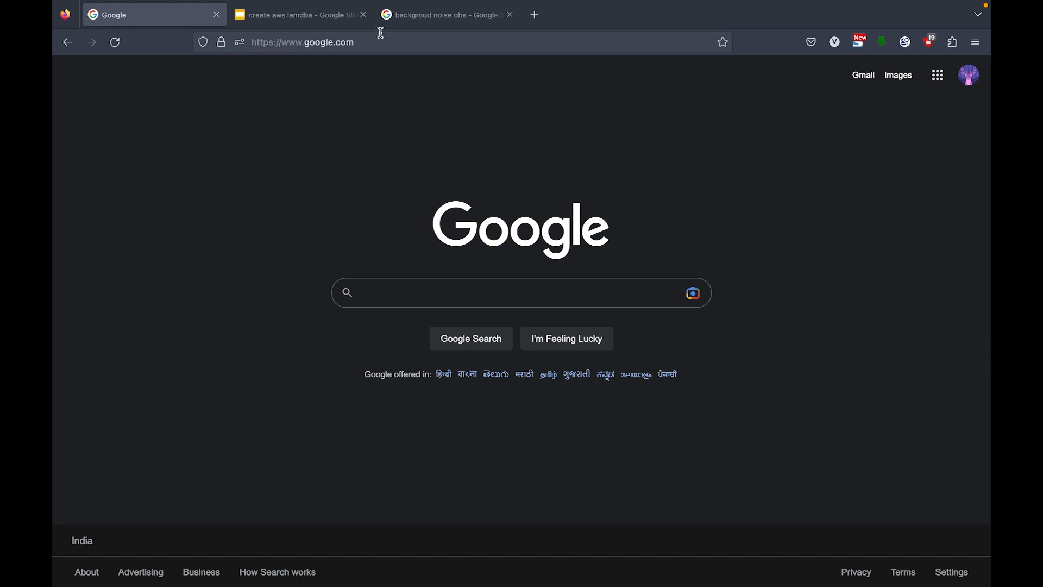
- Go to the AWS website at aws.amazon.com and sign in to the console
left_click(375, 42)
type("aws.")
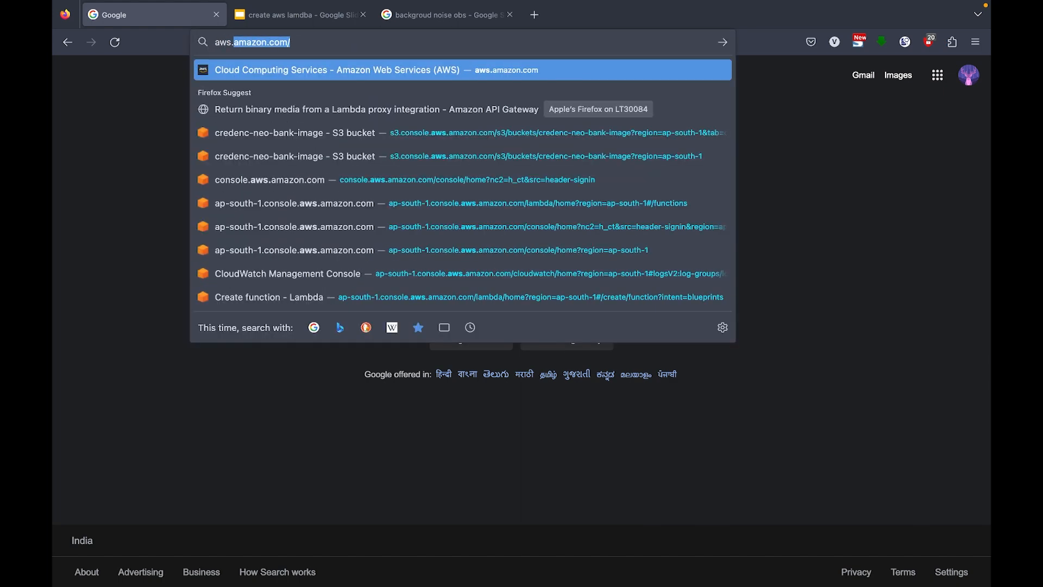
key("Return")
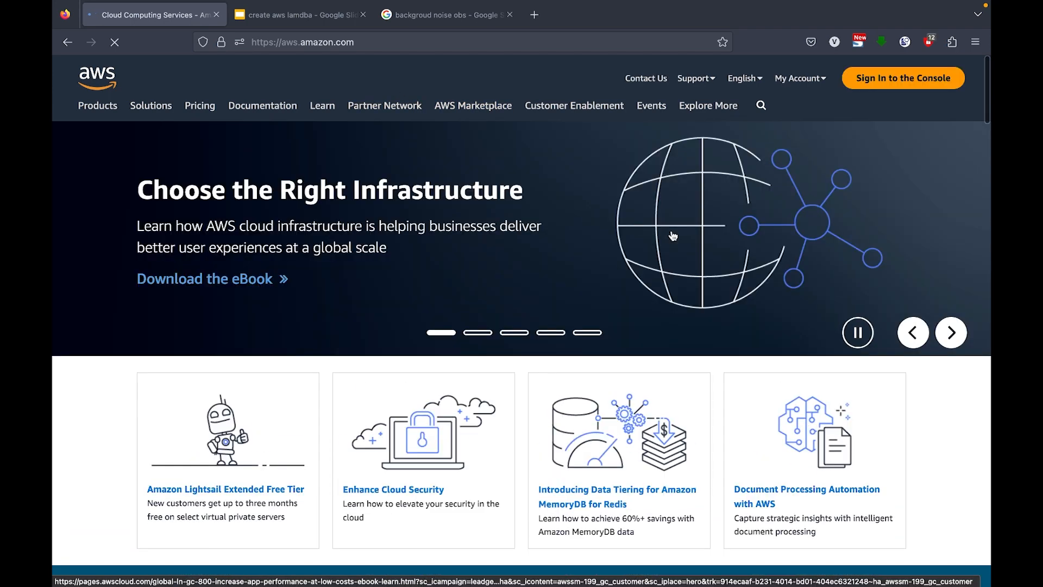
left_click(917, 83)
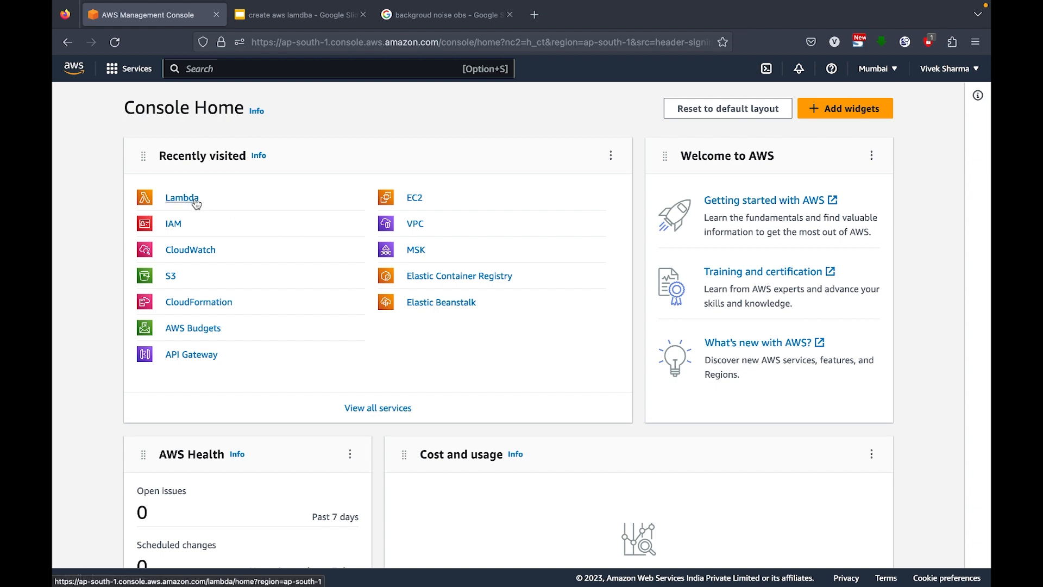
- Search the console for lambda, open the Lambda service and start creating a new function
left_click(280, 75)
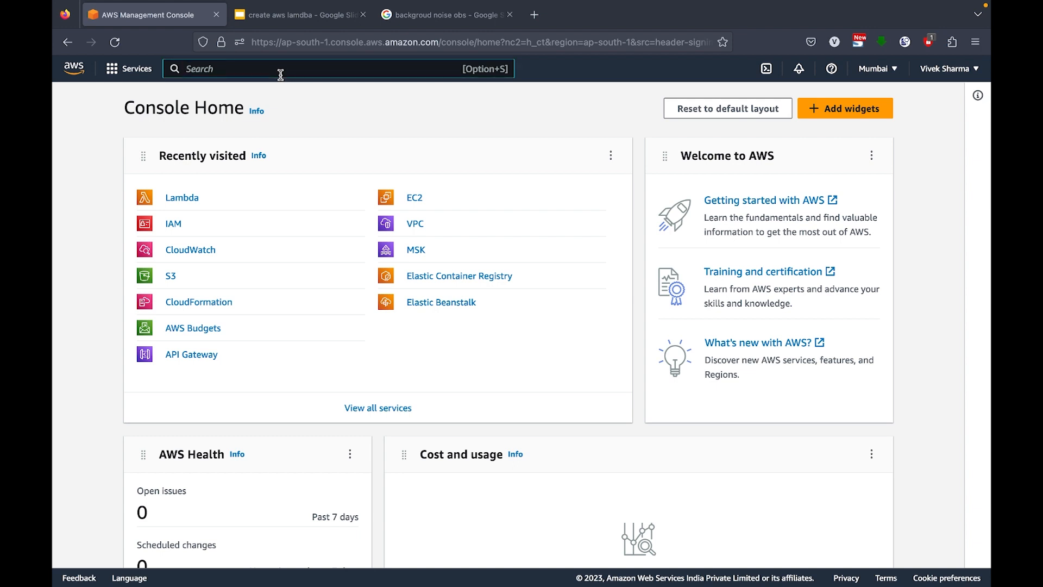
type("lam")
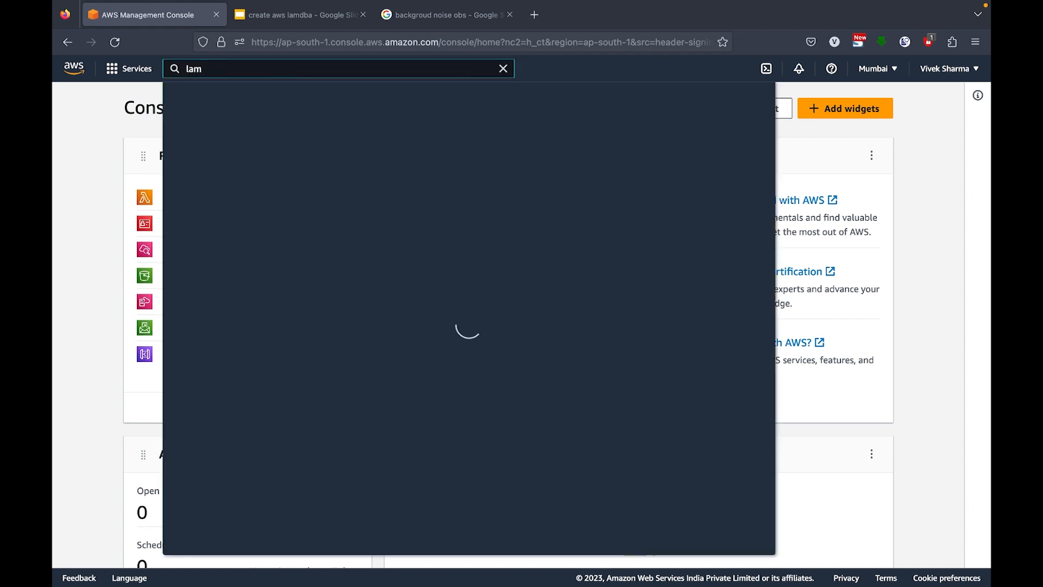
type("bda")
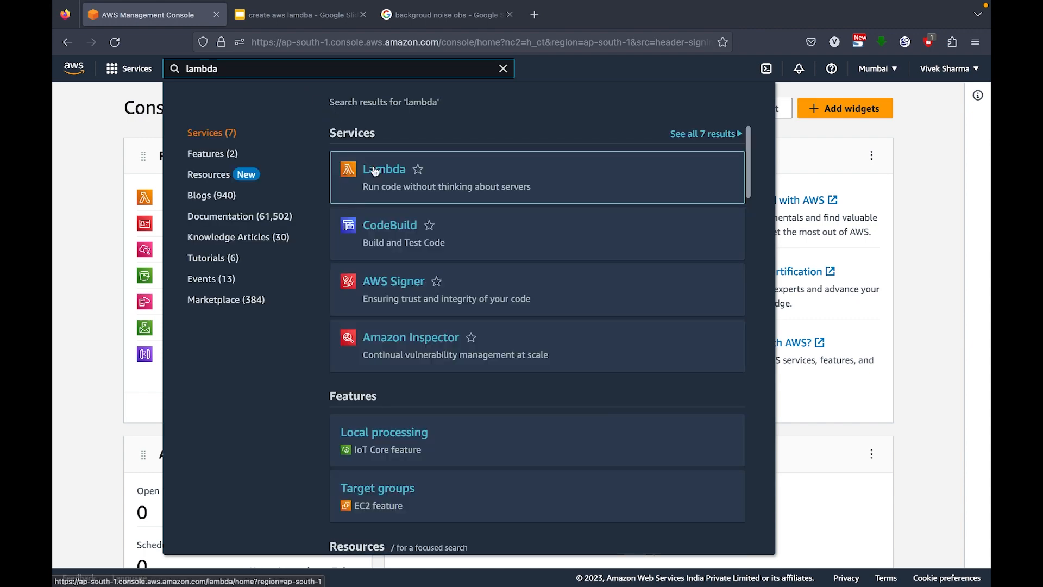
left_click(382, 172)
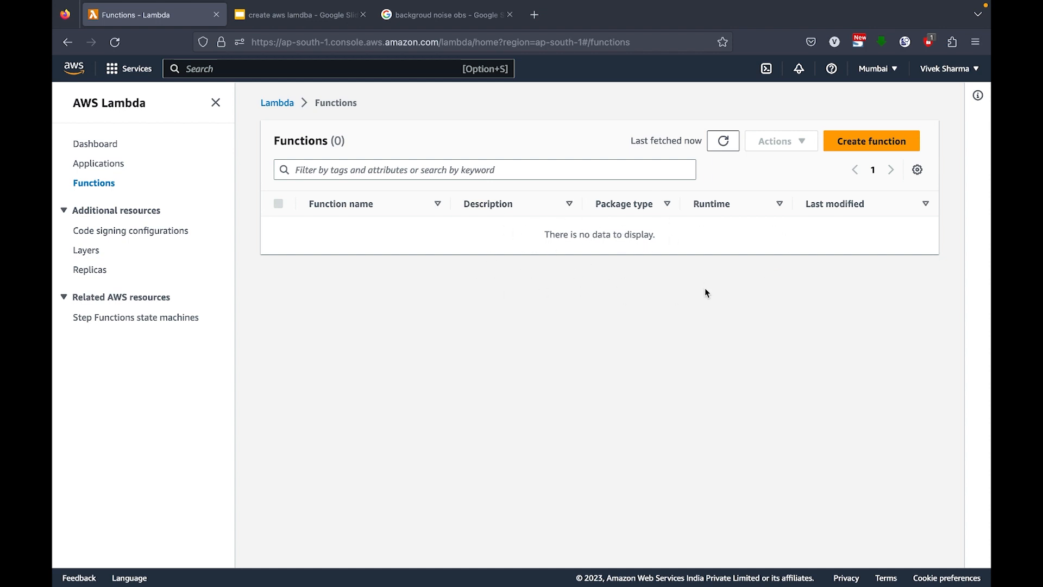
left_click(864, 152)
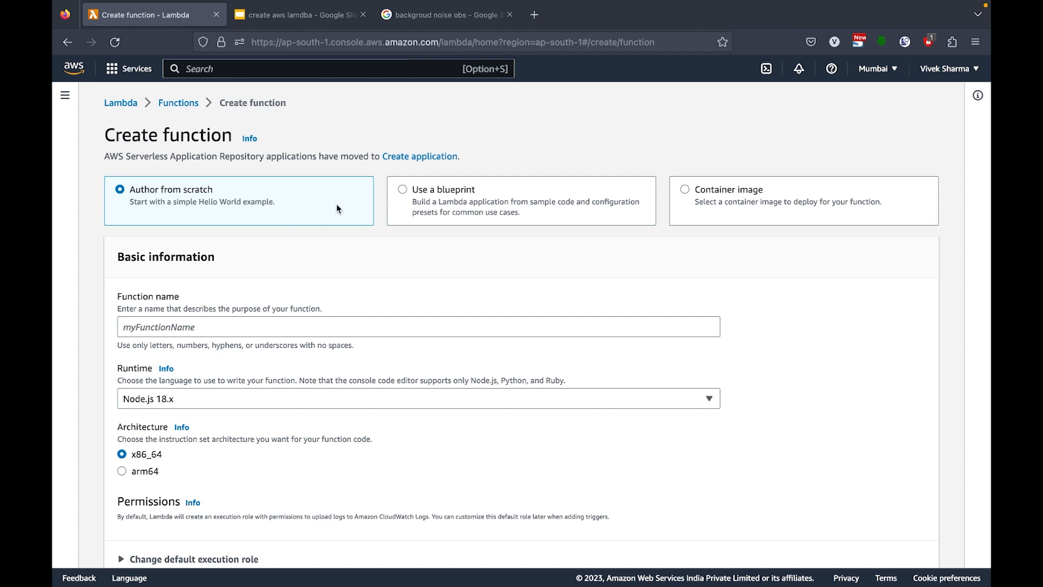
- Try the blueprint and container image creation options, choosing the Hello world function blueprint for python3.7
left_click(440, 208)
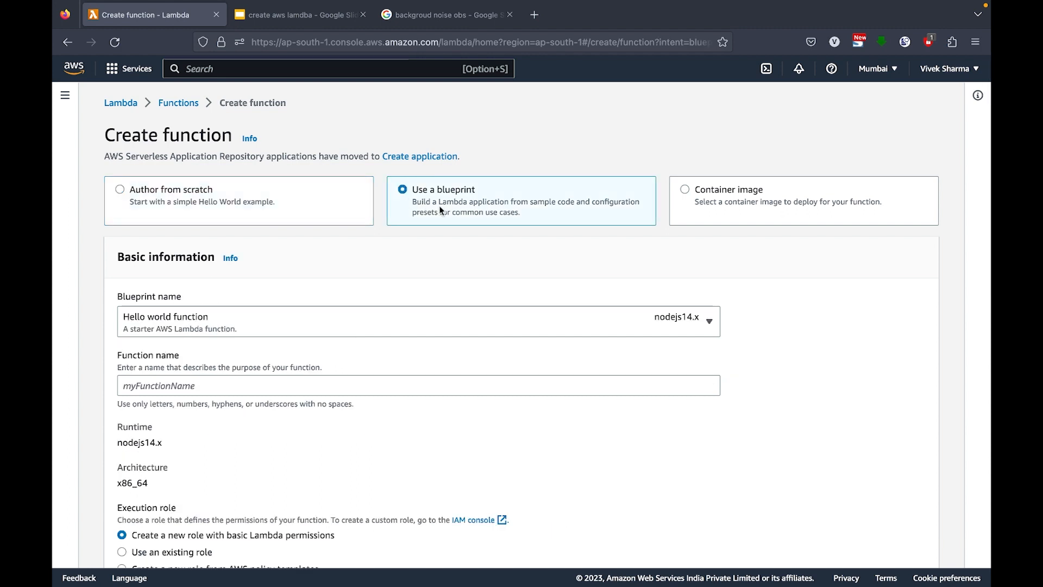
left_click(699, 208)
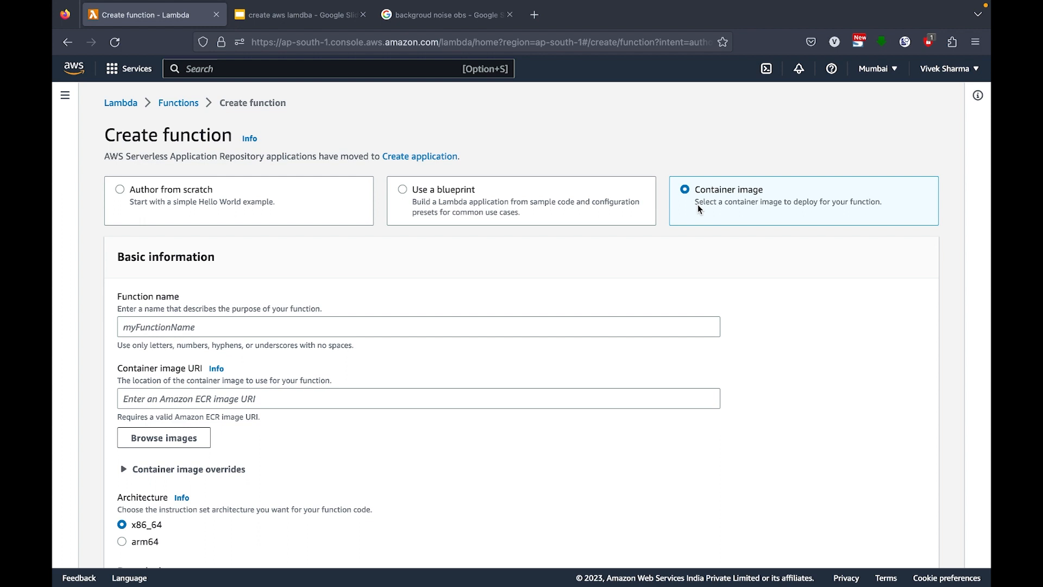
left_click(516, 216)
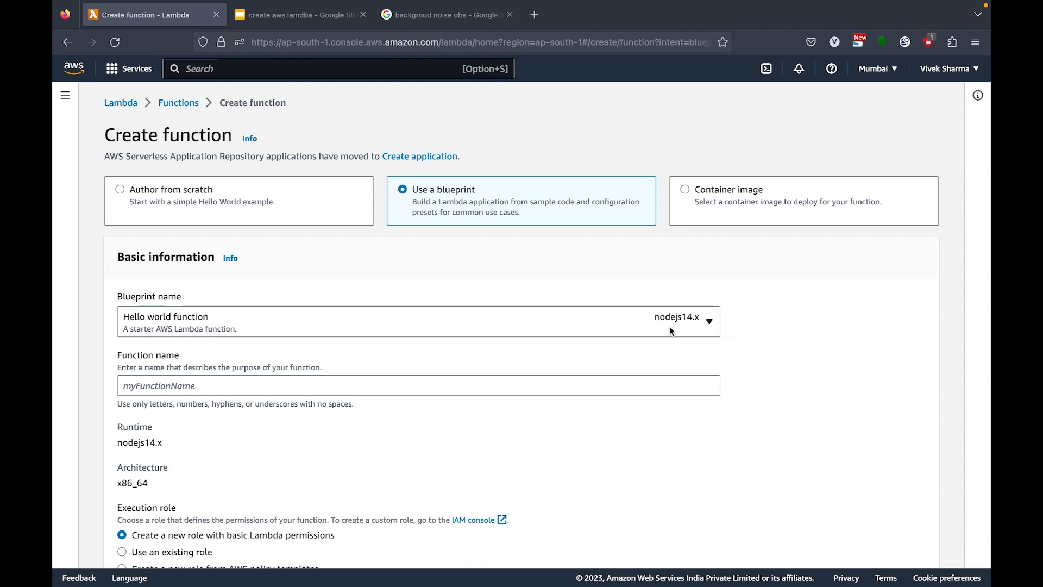
left_click(500, 324)
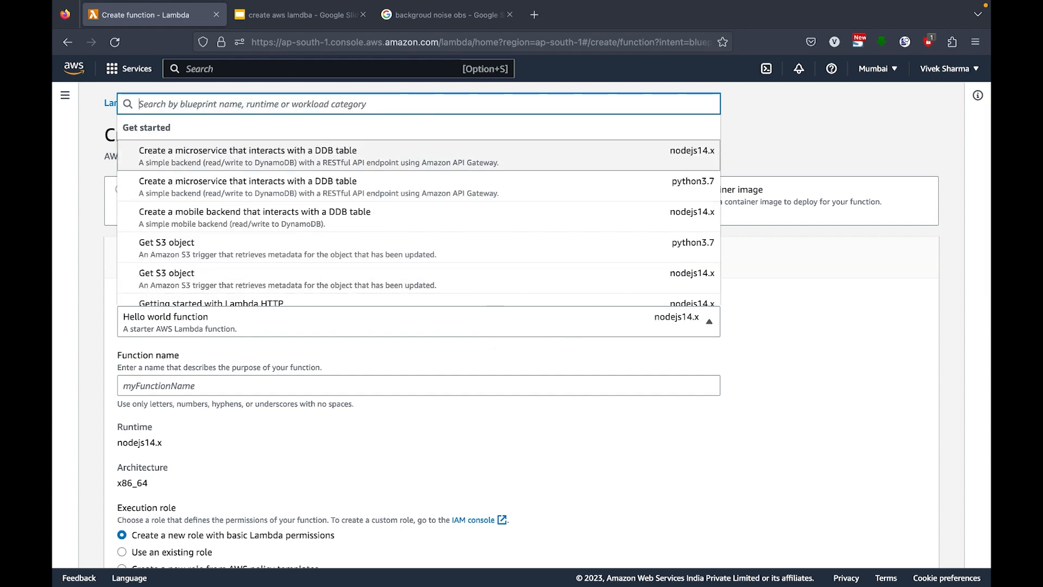
type("hello")
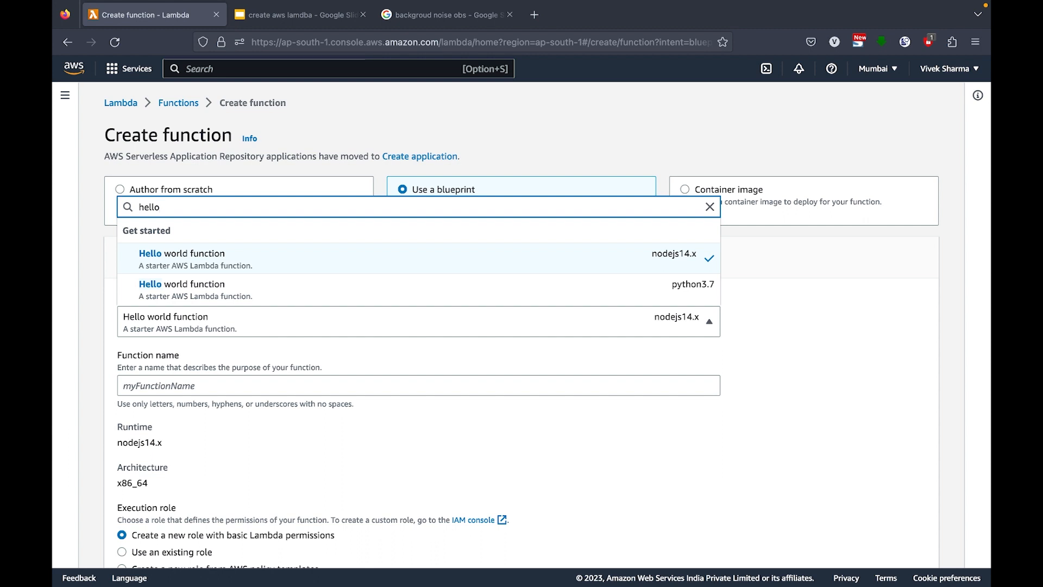
left_click(604, 296)
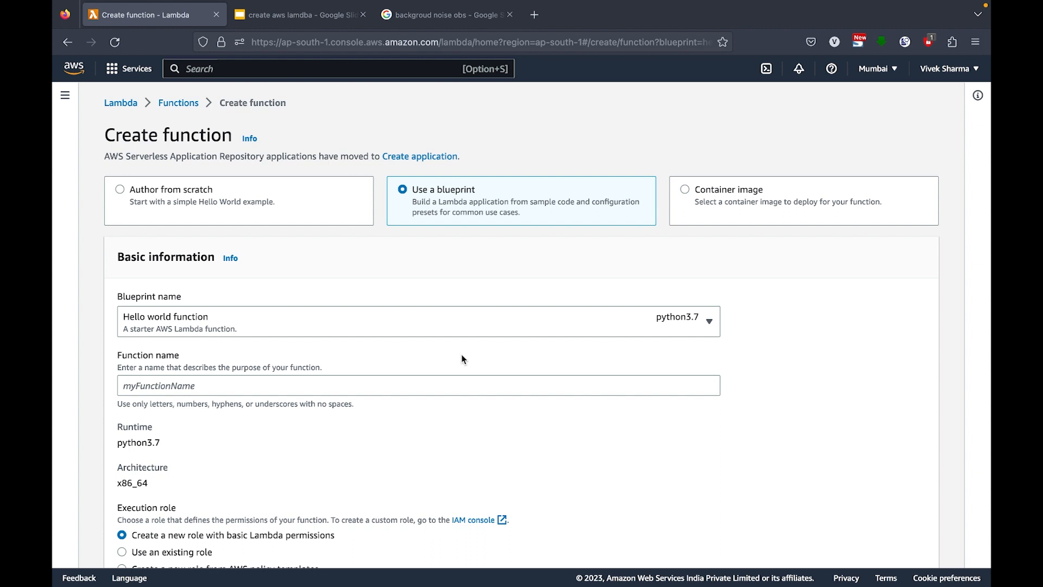
- Choose to author the function from scratch and ready the function name for entry
left_click(333, 213)
left_click(287, 331)
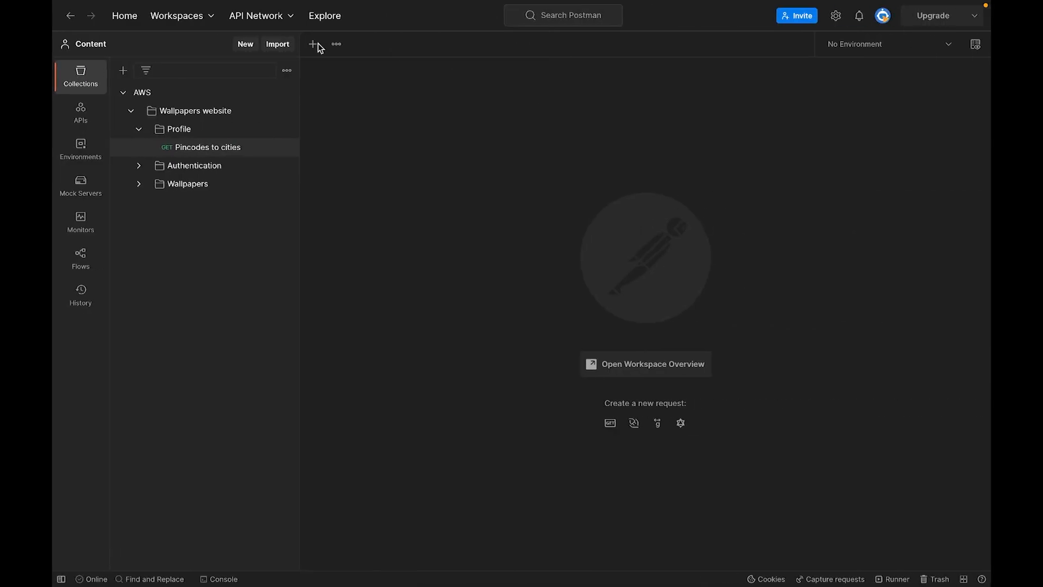
- In Postman, open the Pincodes to cities request, send it with pincode 136118 and enlarge the response area
left_click(227, 149)
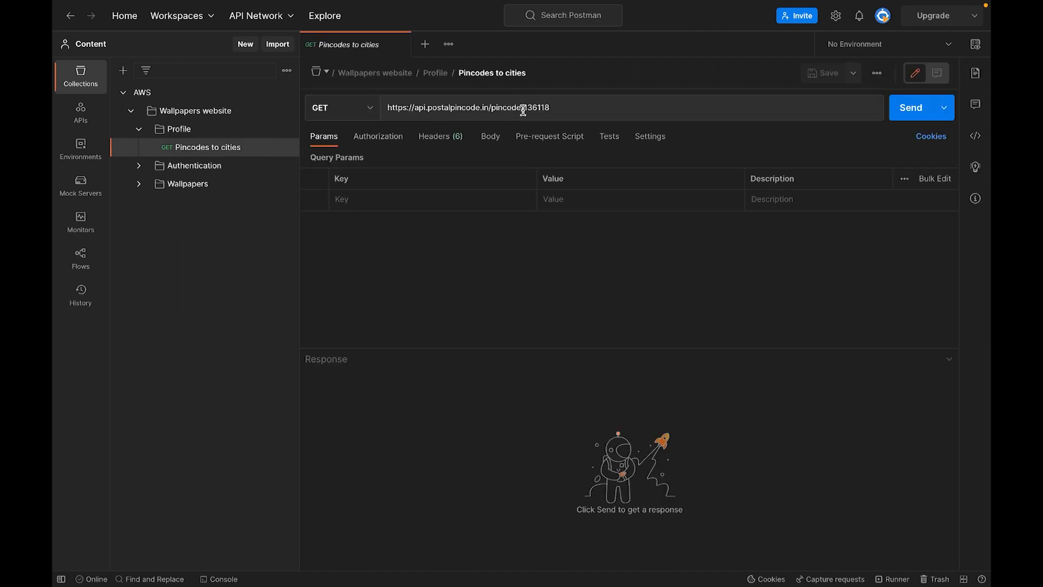
left_click_drag(523, 108, 560, 105)
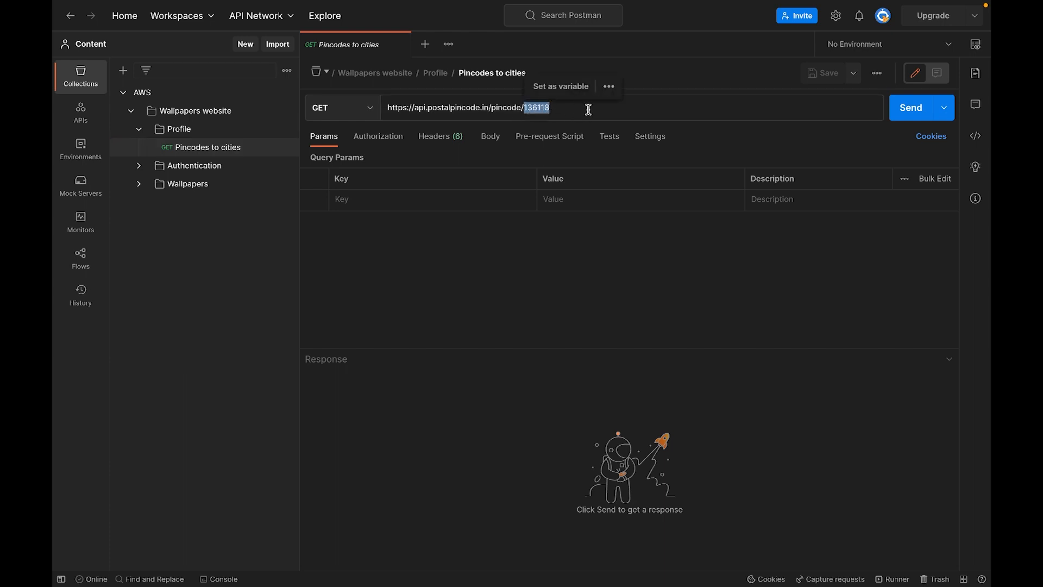
left_click(587, 108)
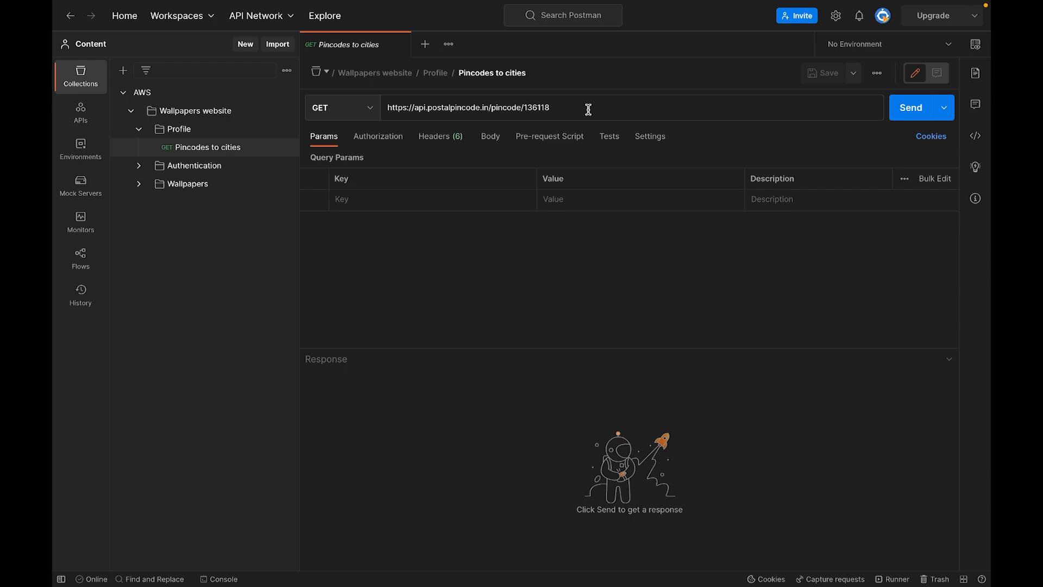
left_click(903, 111)
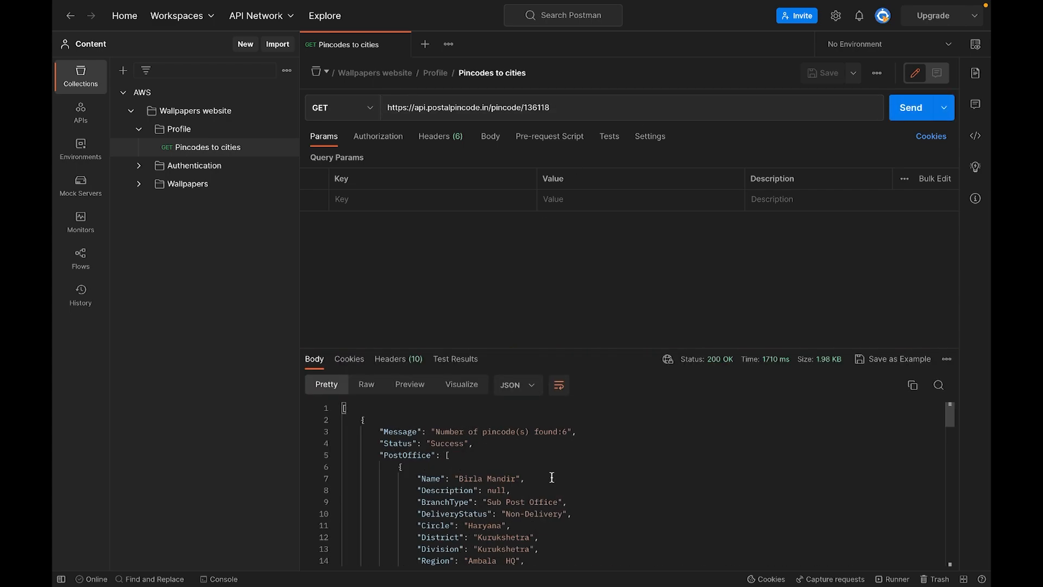
left_click_drag(664, 349, 663, 145)
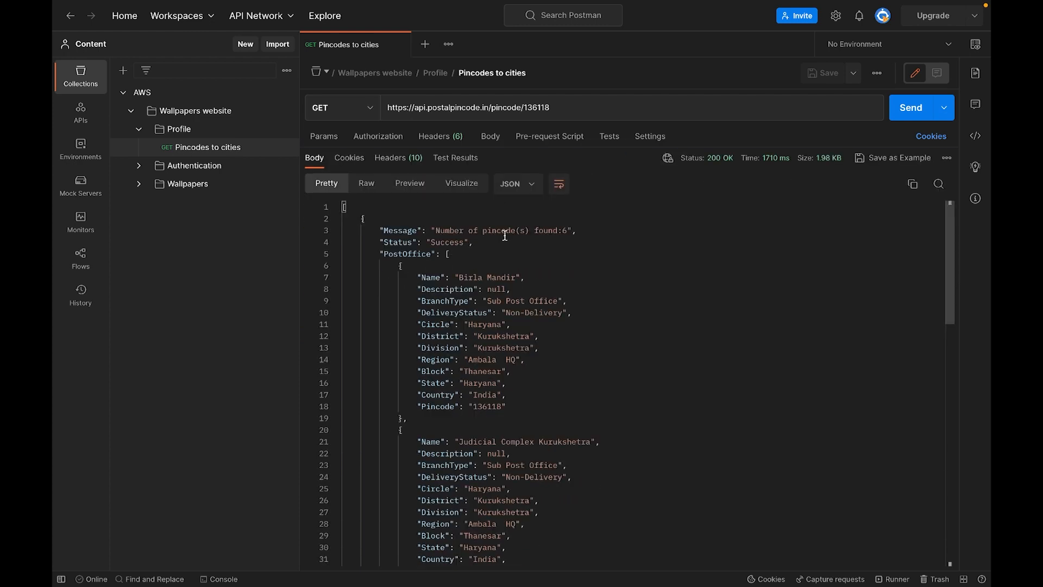
- Examine the pincode in the request URL and the district-to-country fields returned for the first post office
left_click_drag(522, 107, 577, 109)
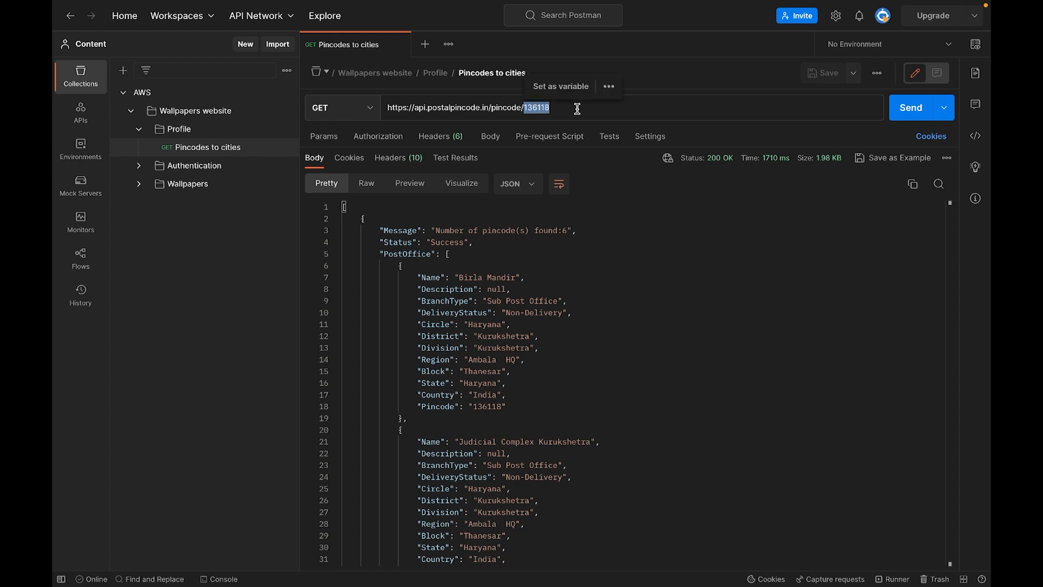
left_click_drag(416, 335, 422, 395)
left_click(517, 380)
left_click_drag(422, 396, 509, 396)
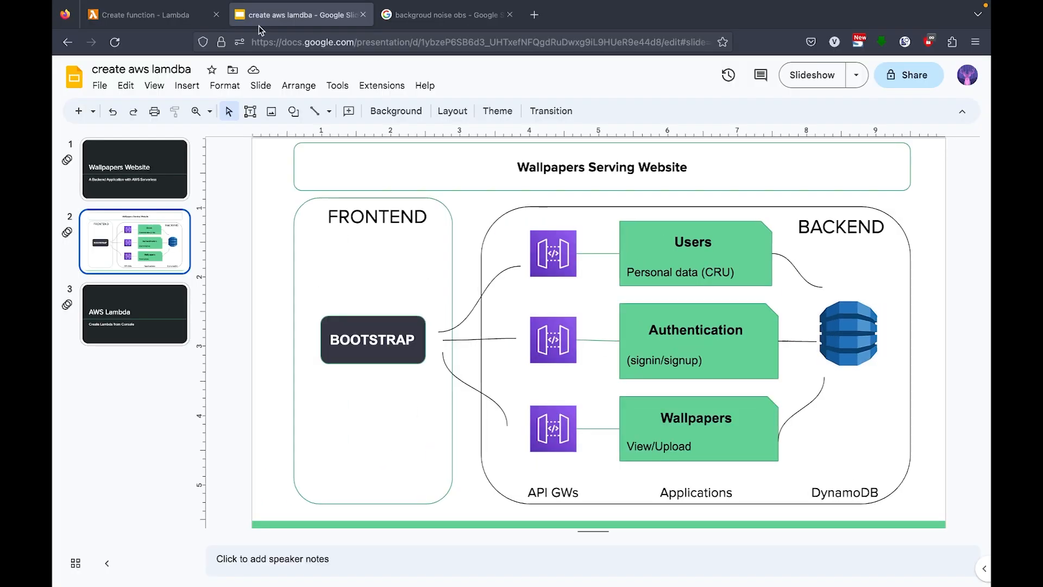
- Return to the Lambda function creation page in the browser and name the function get_city_info_from_pincode
left_click(135, 15)
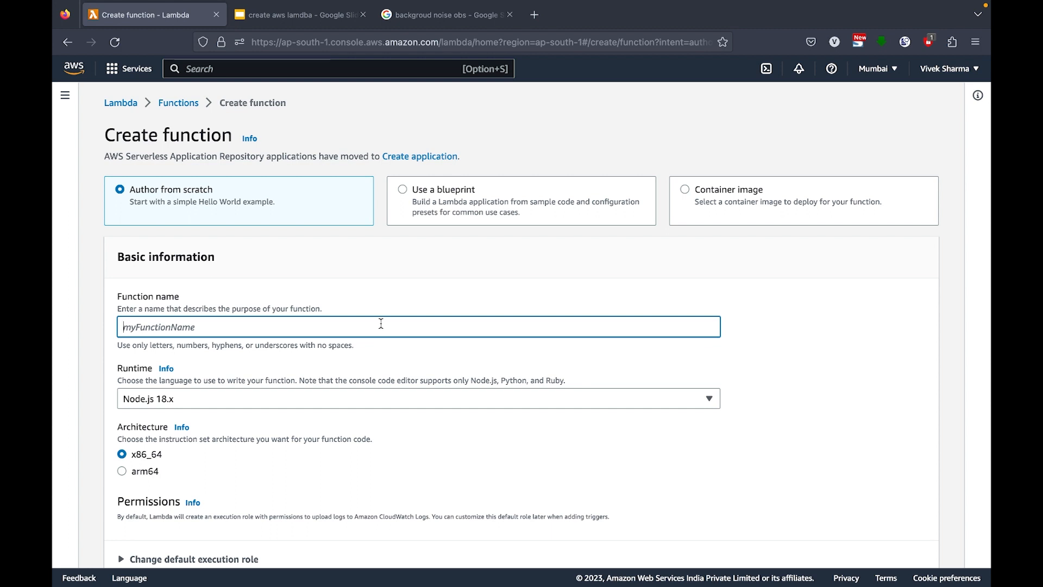
type("get_city_inf")
key("BackSpace")
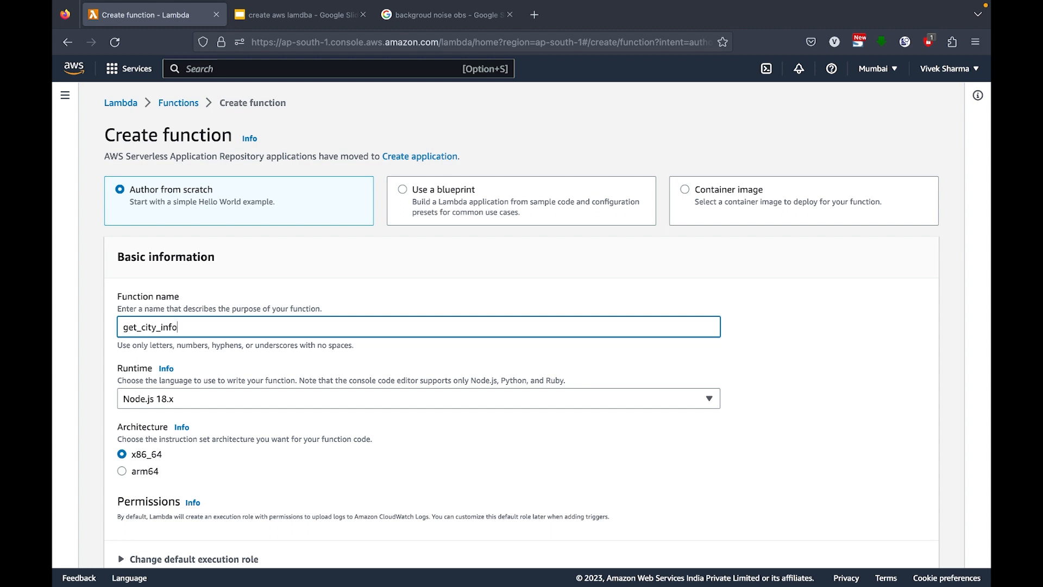
type("o_from_pincode")
- Set the function's runtime to Python 3.7
left_click(674, 400)
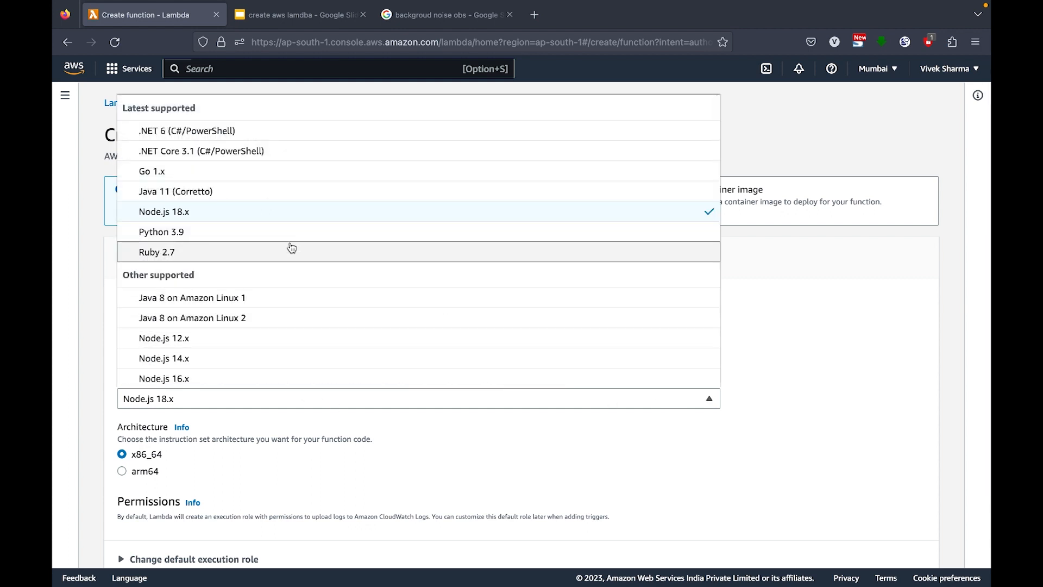
key("Up")
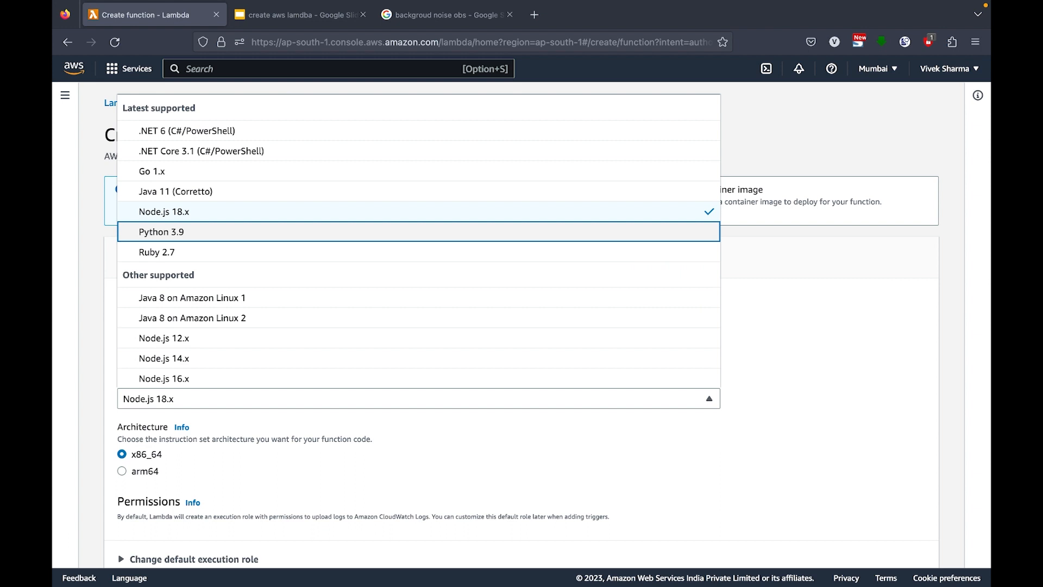
scroll(238, 264, "down", 2)
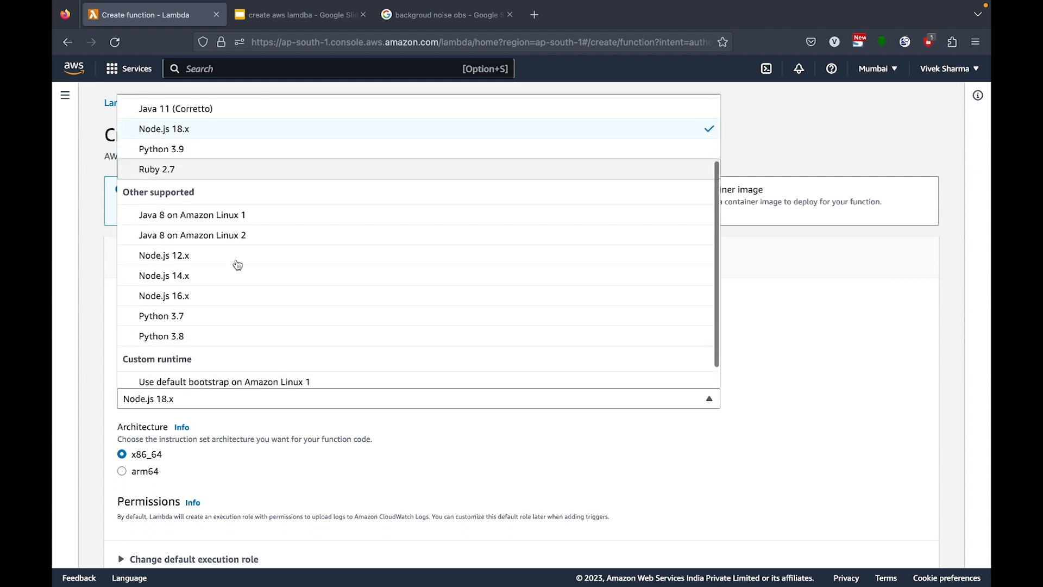
left_click(220, 317)
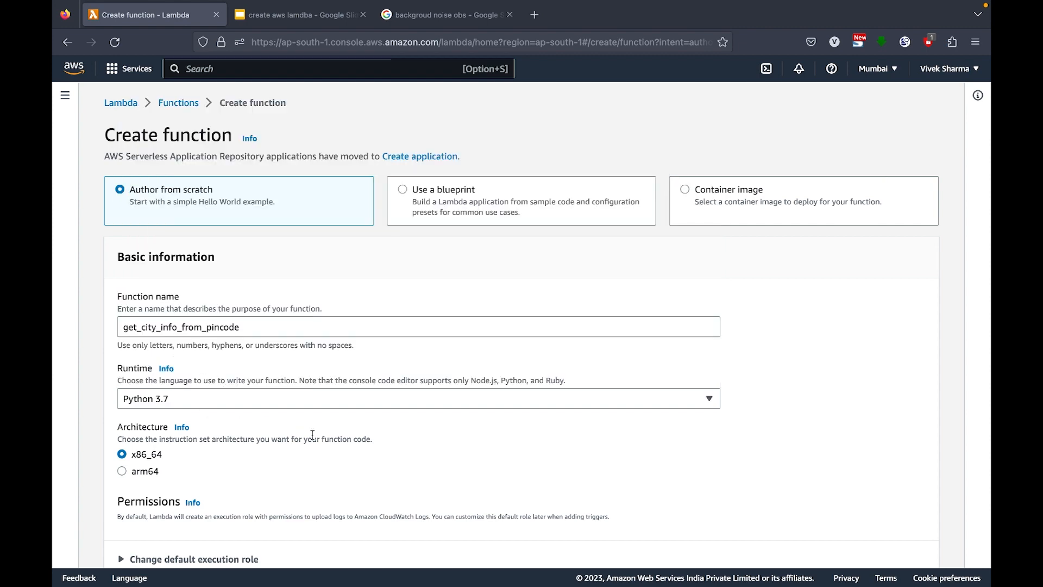
- Review the execution role options, keep a new role with basic Lambda permissions, and create the function
scroll(313, 435, "down", 2)
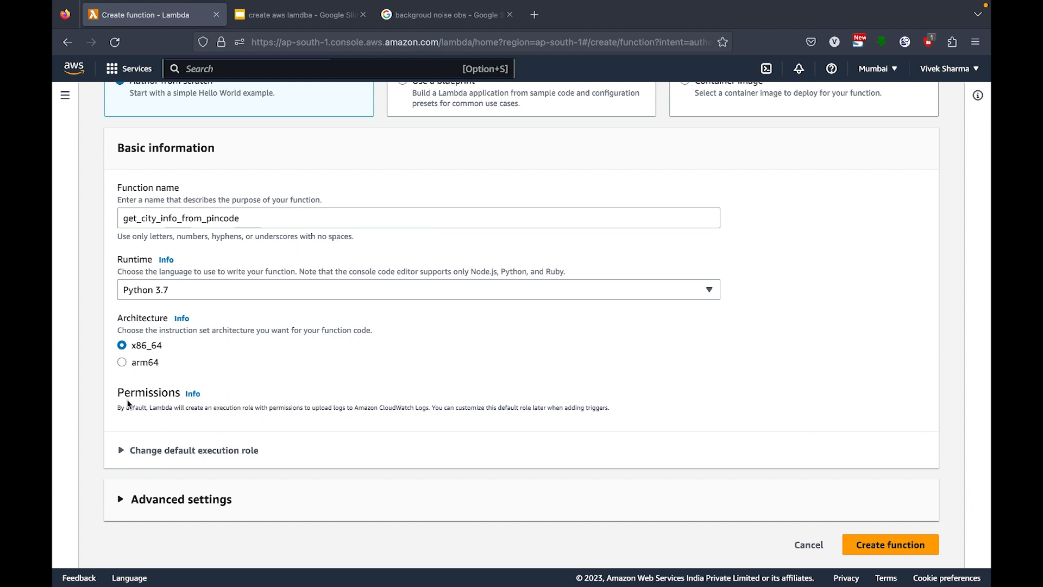
left_click(163, 450)
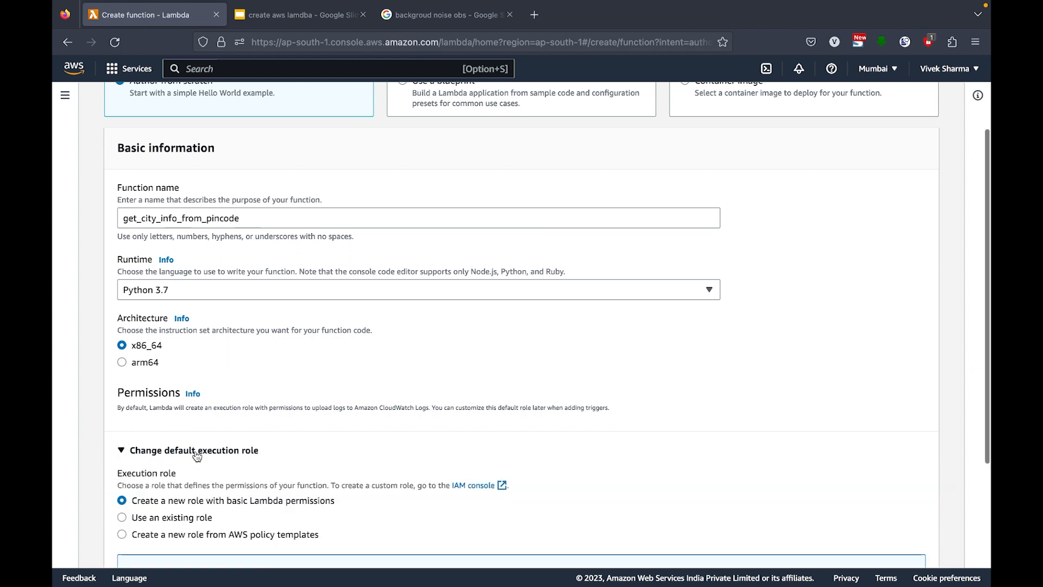
scroll(337, 438, "down", 3)
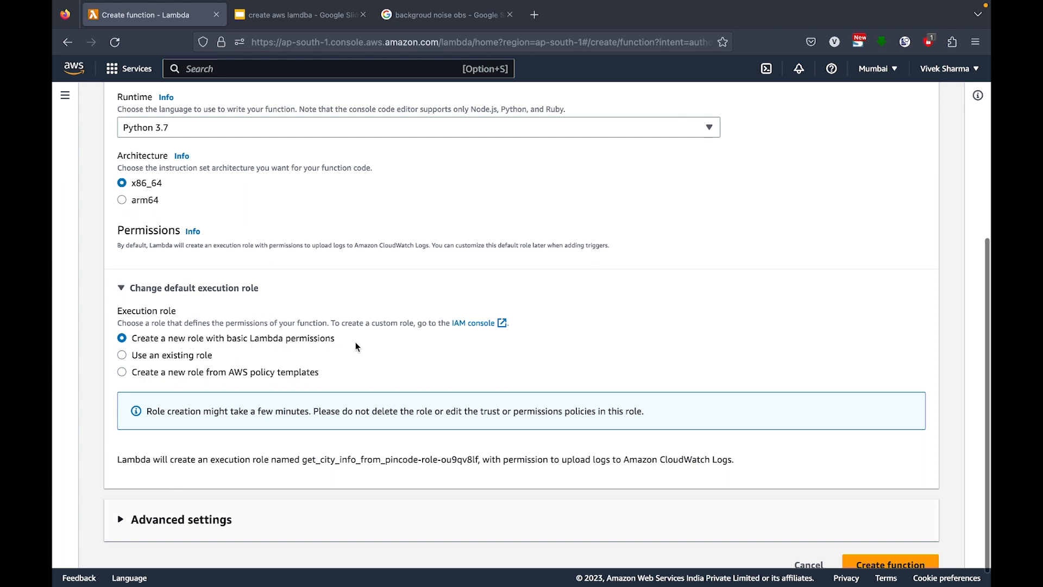
scroll(356, 341, "down", 1)
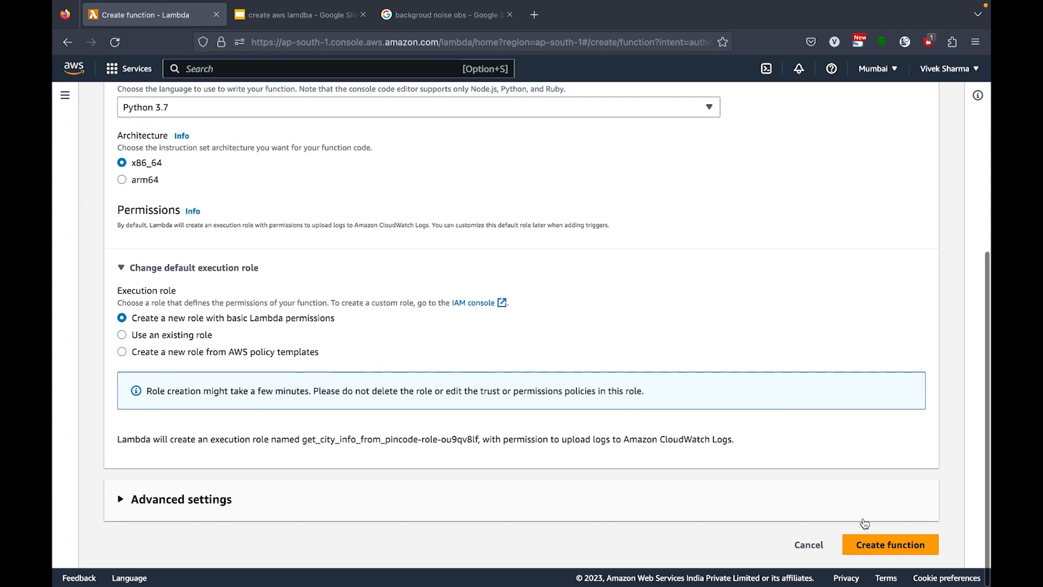
left_click(878, 548)
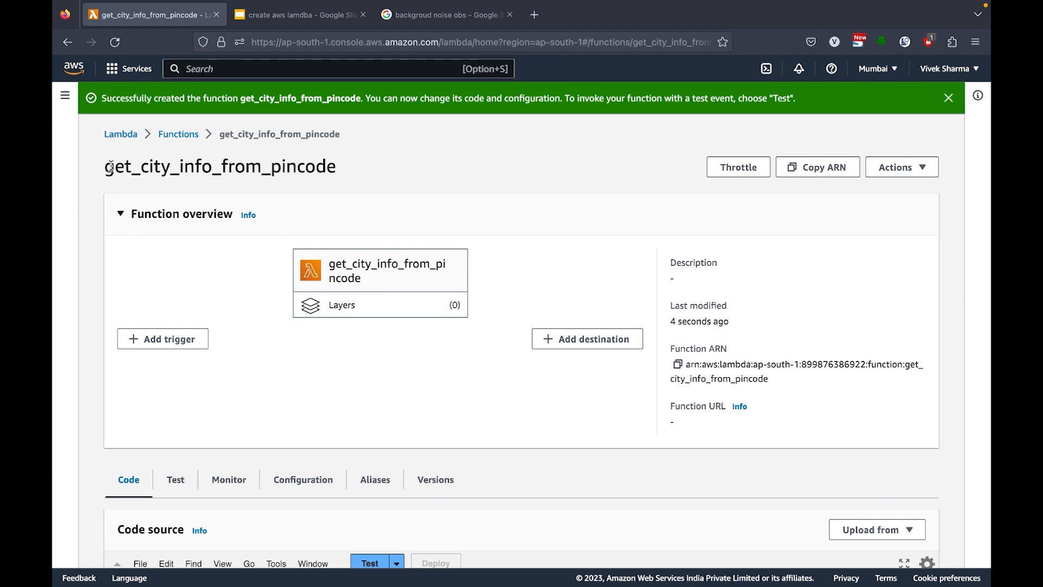
- Look over the new function's name and its default handler code in lambda_function.py
left_click_drag(106, 168, 285, 182)
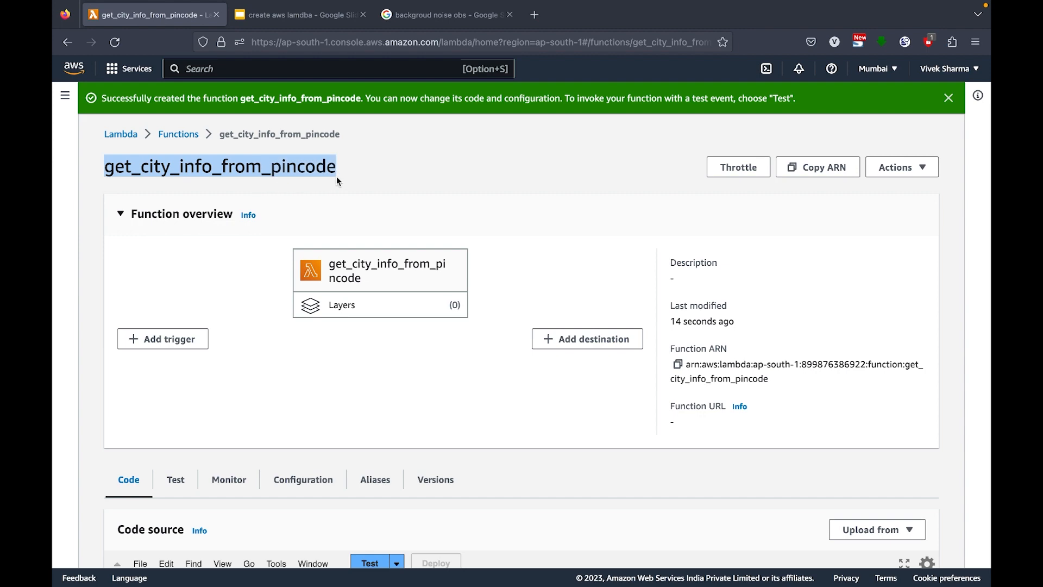
left_click(409, 360)
scroll(408, 362, "down", 2)
scroll(408, 362, "down", 3)
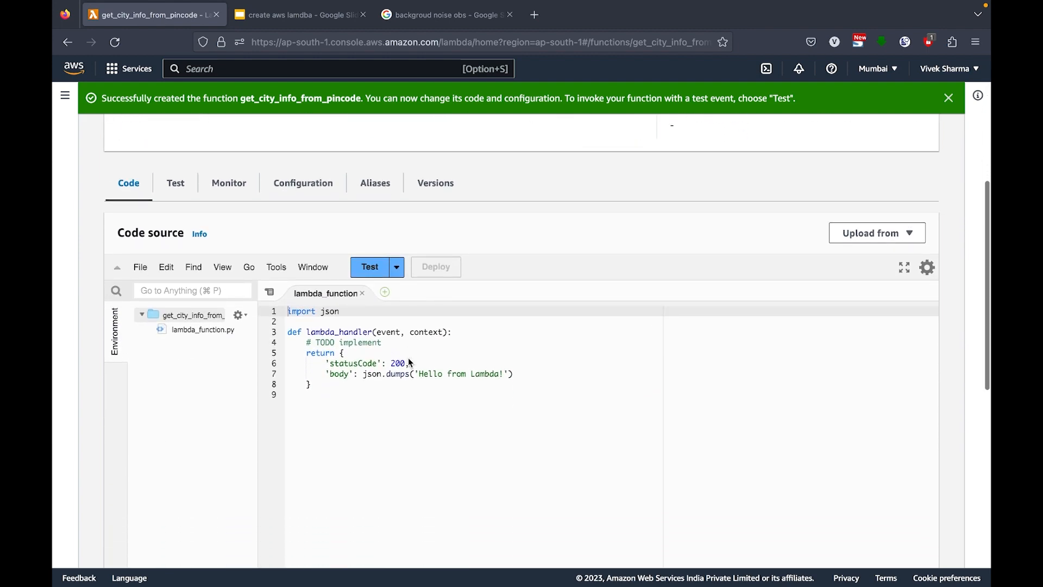
- Switch to Postman and copy the Python - Requests code snippet of the Pincodes to cities request
key("ctrl+Right")
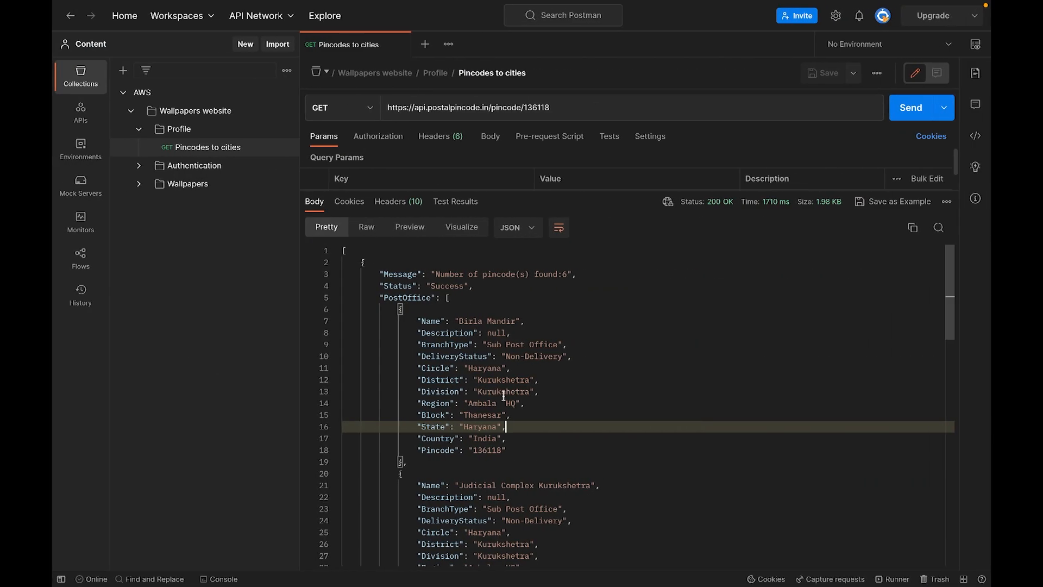
left_click(975, 135)
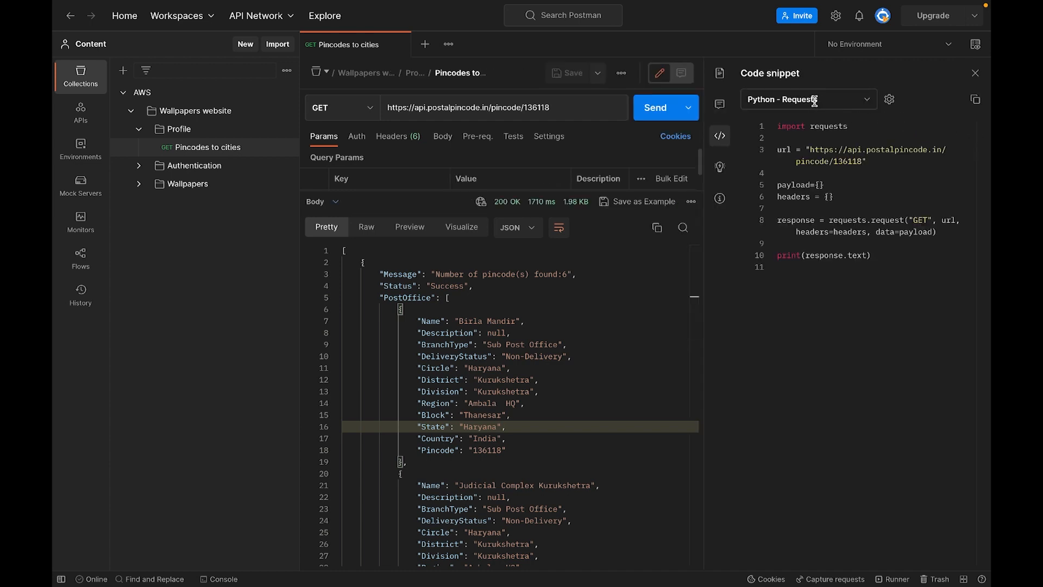
left_click(868, 99)
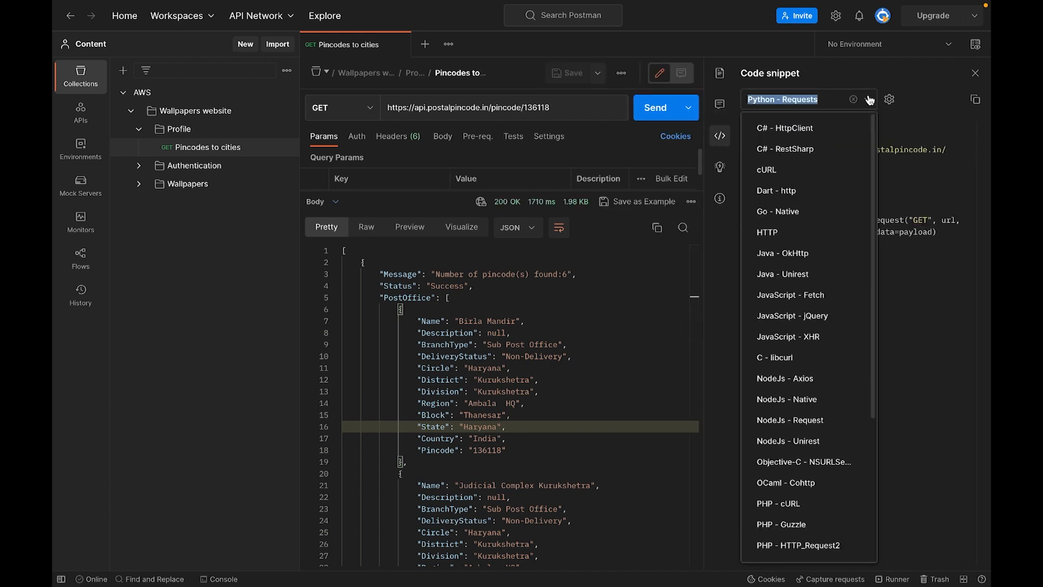
left_click(869, 100)
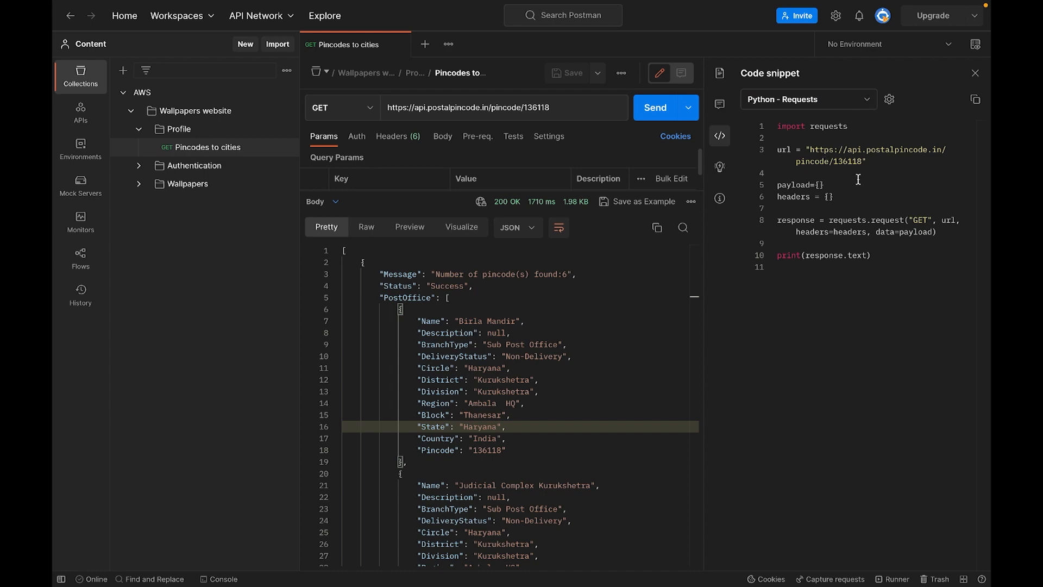
left_click(975, 99)
- Return to the Lambda function in the browser and replace the TODO comment in lambda_handler with the copied snippet
key("ctrl+Left")
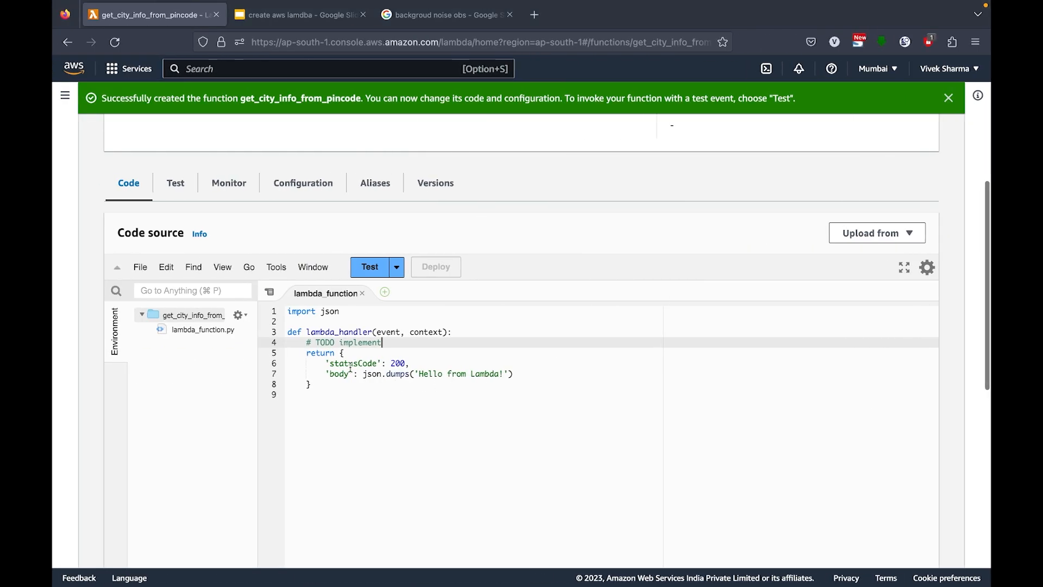
left_click_drag(307, 341, 403, 342)
key("super+v")
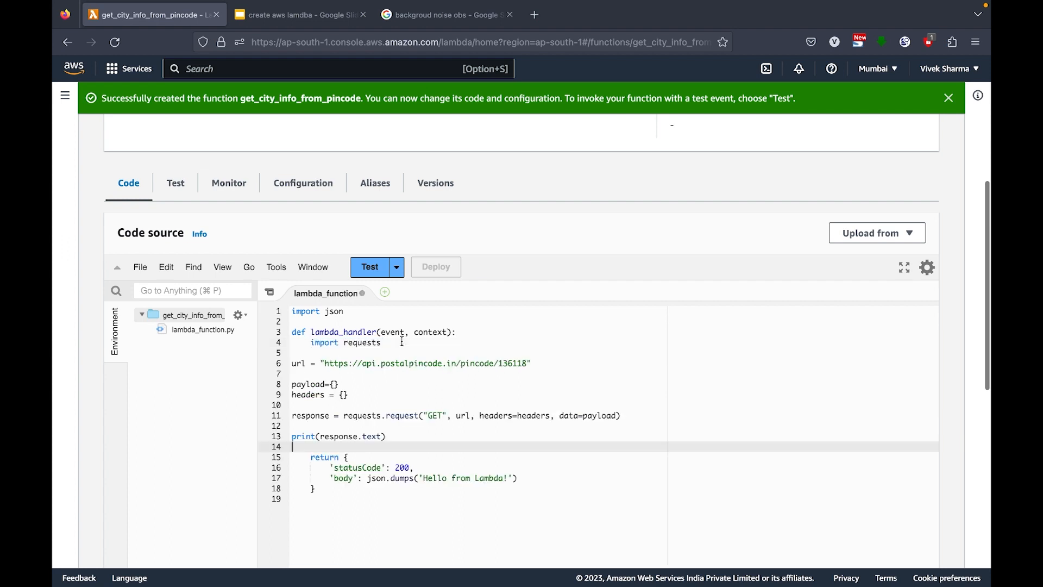
- Move the import requests line out of the handler to directly below import json
left_click(405, 341)
key("super+shift+Left")
key("super+x")
key("Up")
key("Up")
key("super+v")
key("Return")
- Indent the pasted request code into the lambda_handler body and remove the leftover whitespace above the url line
left_click_drag(315, 362, 403, 448)
key("Tab")
left_click(462, 354)
key("BackSpace")
key("BackSpace")
- Replace the print(response.text) line with data = response.json() and save the file
key("Down")
key("Down")
key("Down")
key("Down")
key("Down")
key("Down")
key("Down")
key("Down")
key("Down")
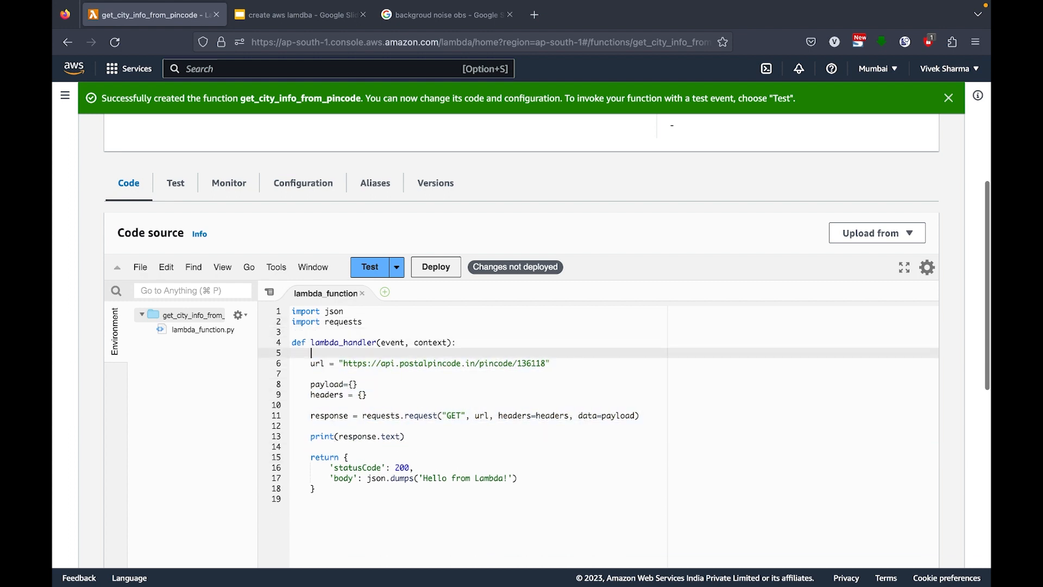
key("BackSpace")
key("BackSpace")
key("BackSpace")
key("BackSpace")
key("BackSpace")
key("BackSpace")
key("BackSpace")
key("BackSpace")
key("BackSpace")
key("BackSpace")
key("BackSpace")
key("BackSpace")
key("BackSpace")
key("BackSpace")
key("BackSpace")
key("BackSpace")
key("BackSpace")
key("BackSpace")
key("BackSpace")
key("BackSpace")
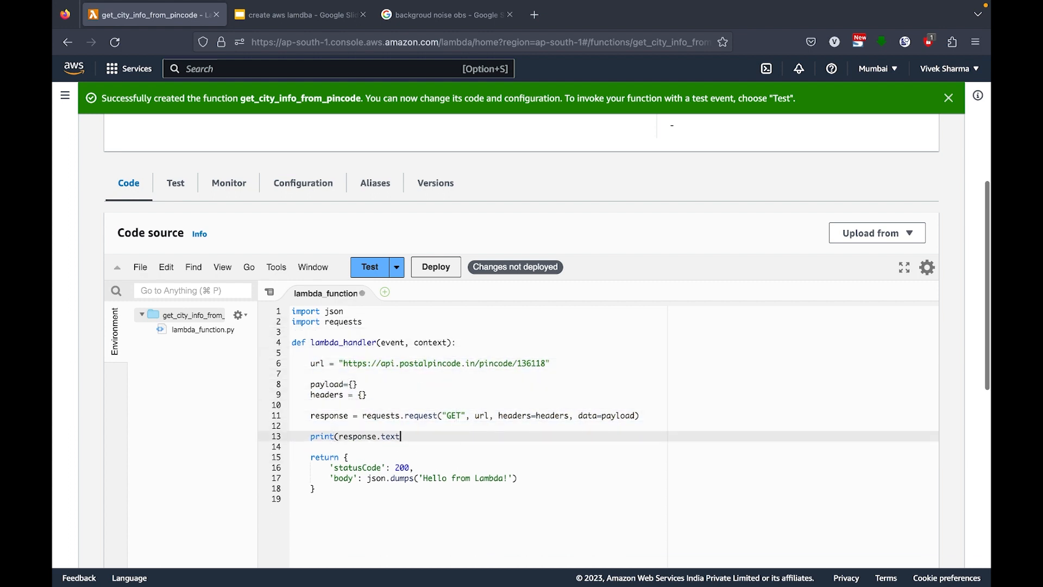
type("resp")
key("Return")
type(".j")
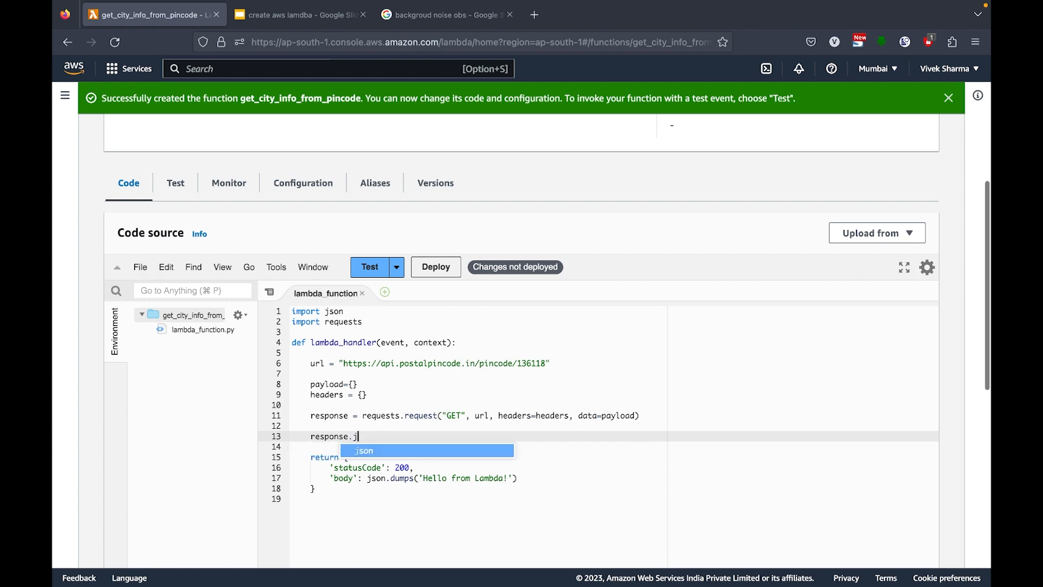
type("son()date =")
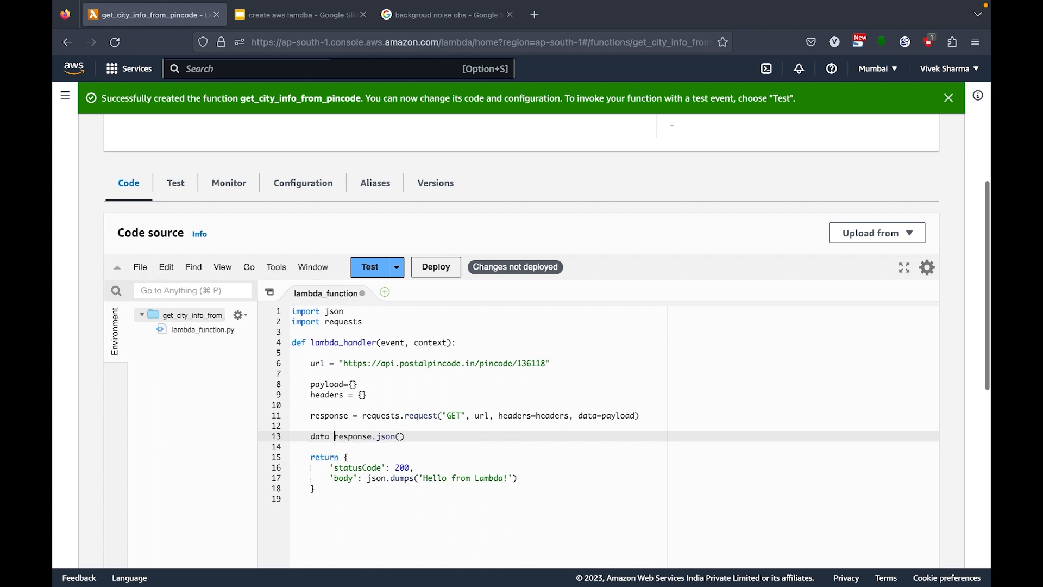
key("Left")
key("Left")
key("Left")
key("BackSpace")
key("BackSpace")
key("BackSpace")
key("BackSpace")
type("data")
key("super+s")
- Replace the json.dumps('Hello from Lambda!') body value in the return statement with data and deploy the function
key("super+Right")
key("Down")
key("Down")
key("Down")
key("Down")
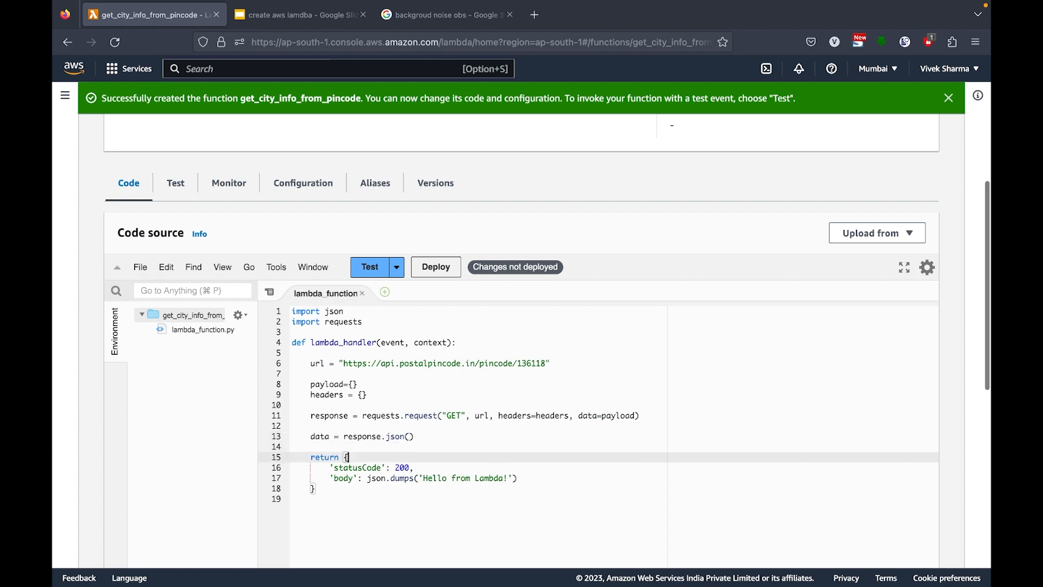
key("Left")
key("Left")
key("shift+Right")
key("shift+Right")
key("shift+Right")
key("shift+Right")
key("shift+Right")
key("shift+Right")
key("shift+Right")
key("shift+Right")
key("shift+Right")
key("shift+Right")
key("shift+Right")
key("shift+Right")
key("shift+Right")
key("shift+Right")
key("shift+Right")
key("shift+Right")
key("shift+Right")
key("shift+Right")
key("shift+Right")
key("shift+Right")
type("data")
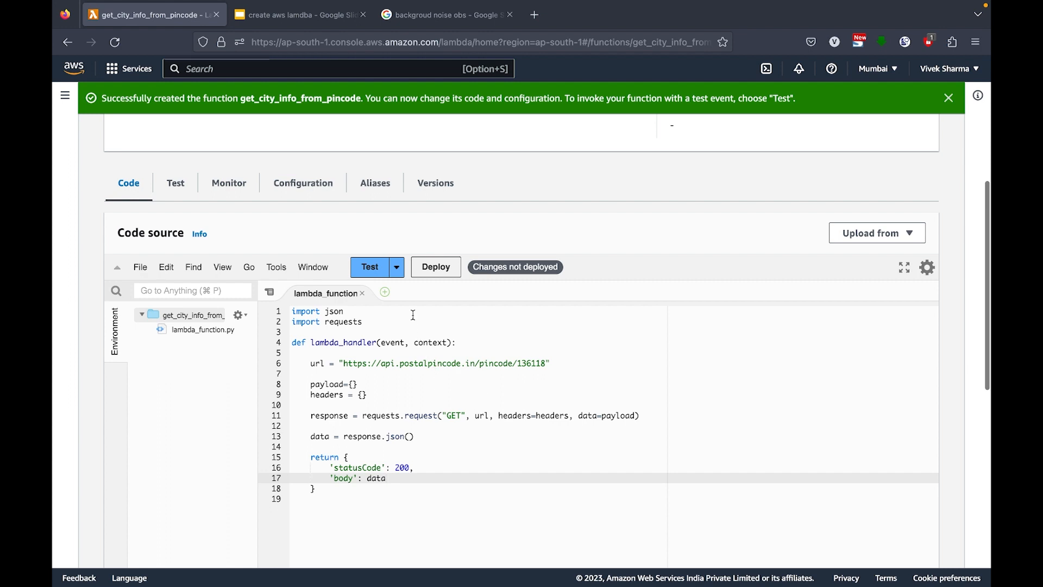
left_click(436, 269)
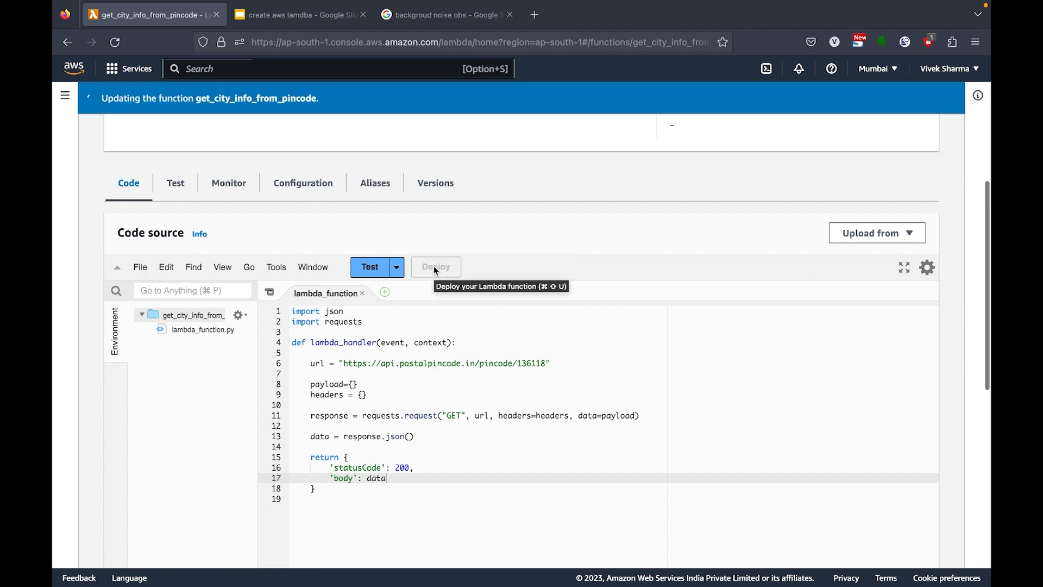
- Create and save a private test event named empty with all key-value pairs removed from its event JSON
left_click(372, 269)
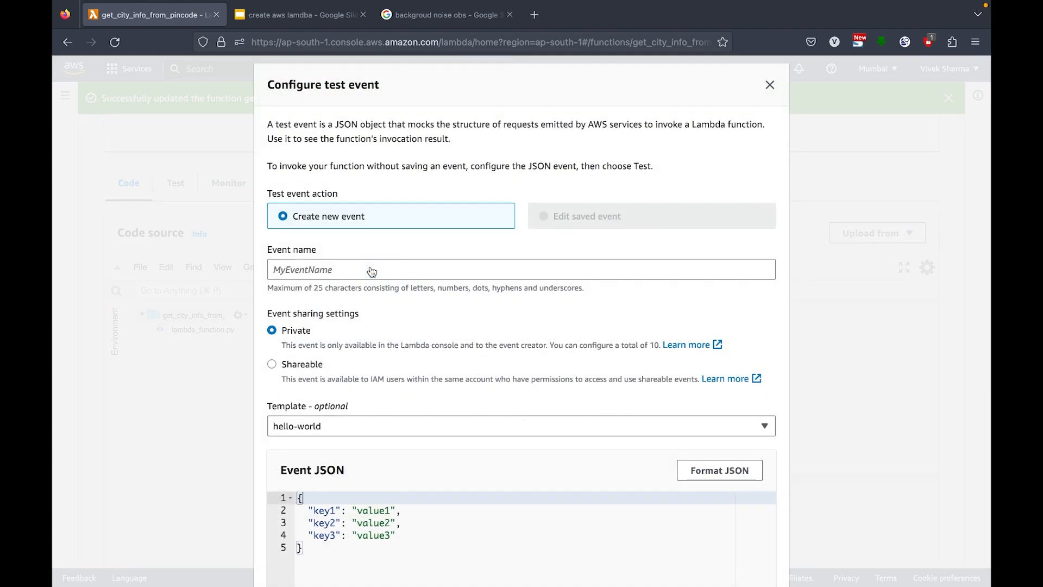
left_click(383, 269)
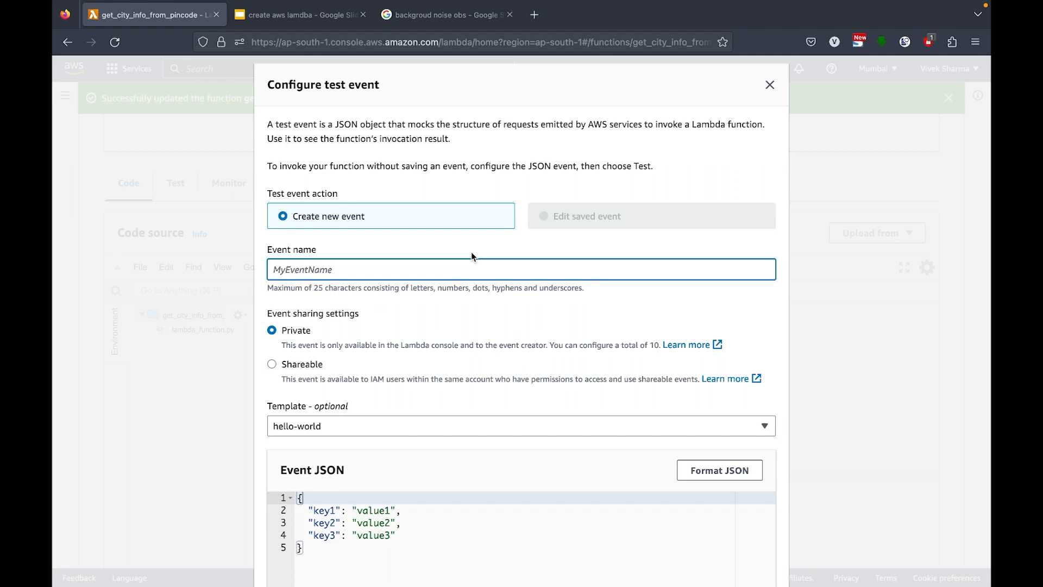
type("empty")
scroll(502, 359, "down", 1)
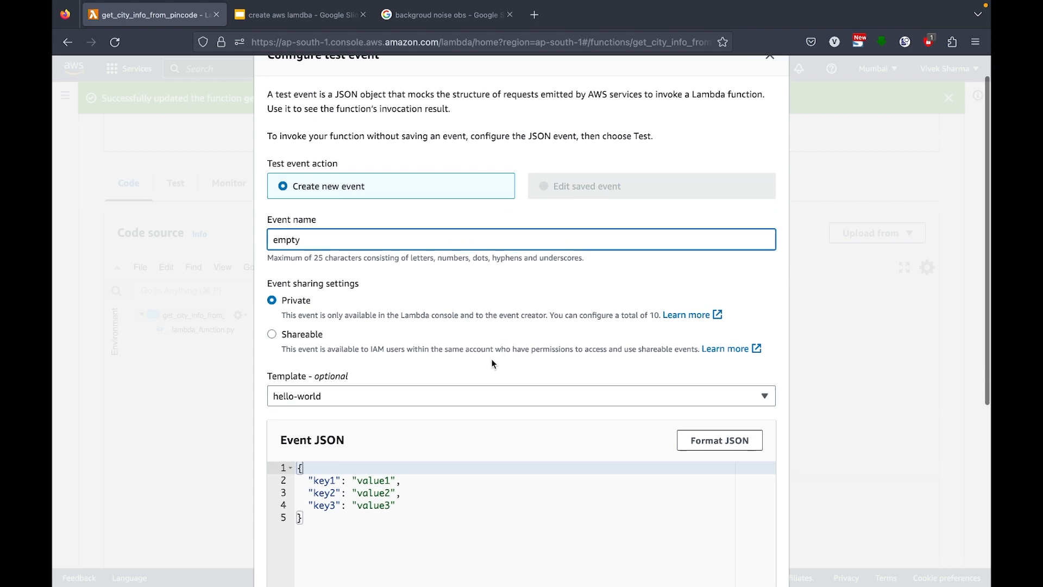
scroll(434, 345, "down", 4)
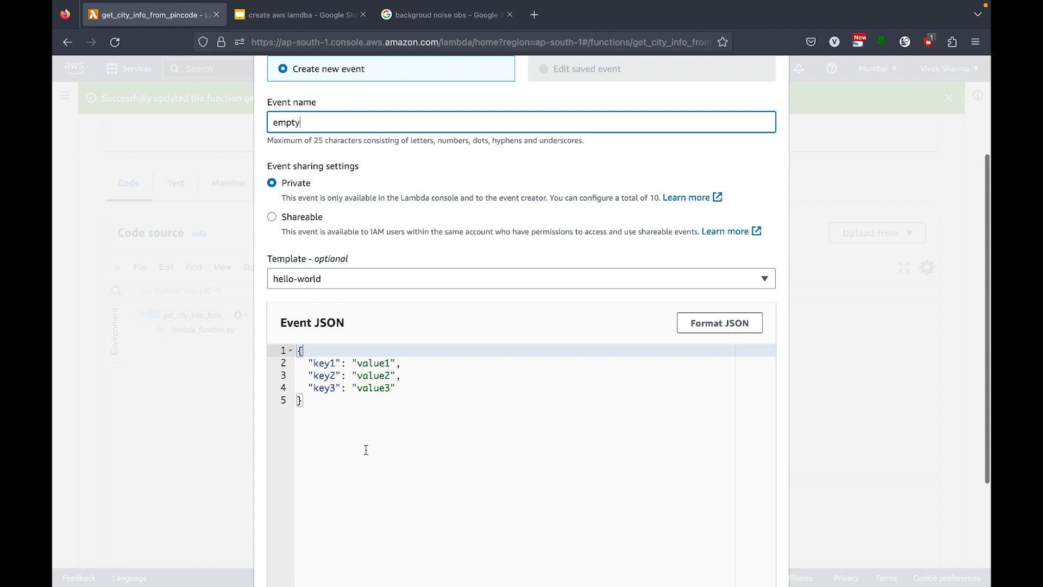
left_click_drag(407, 389, 304, 367)
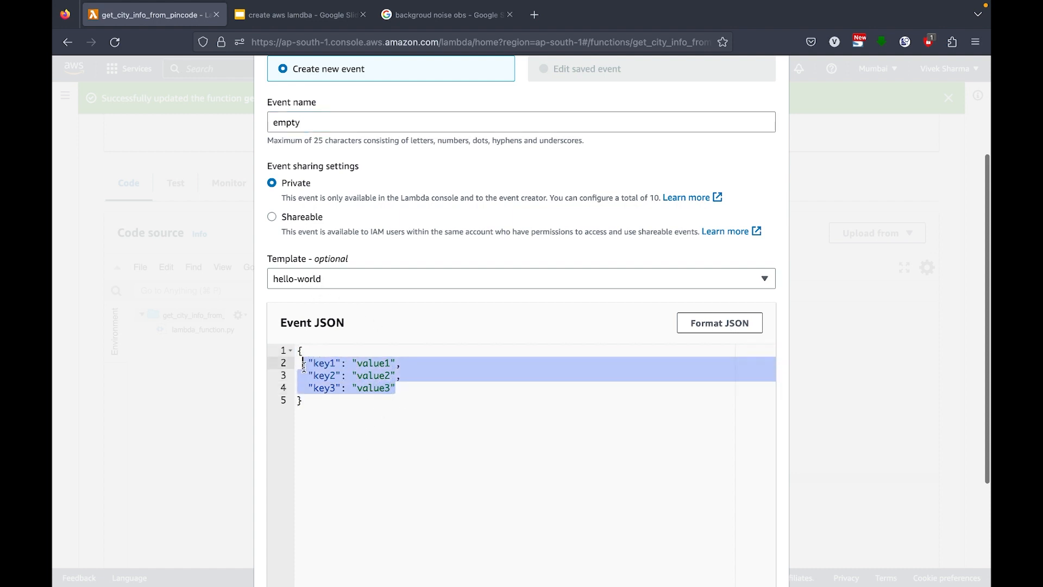
key("BackSpace")
scroll(573, 461, "down", 5)
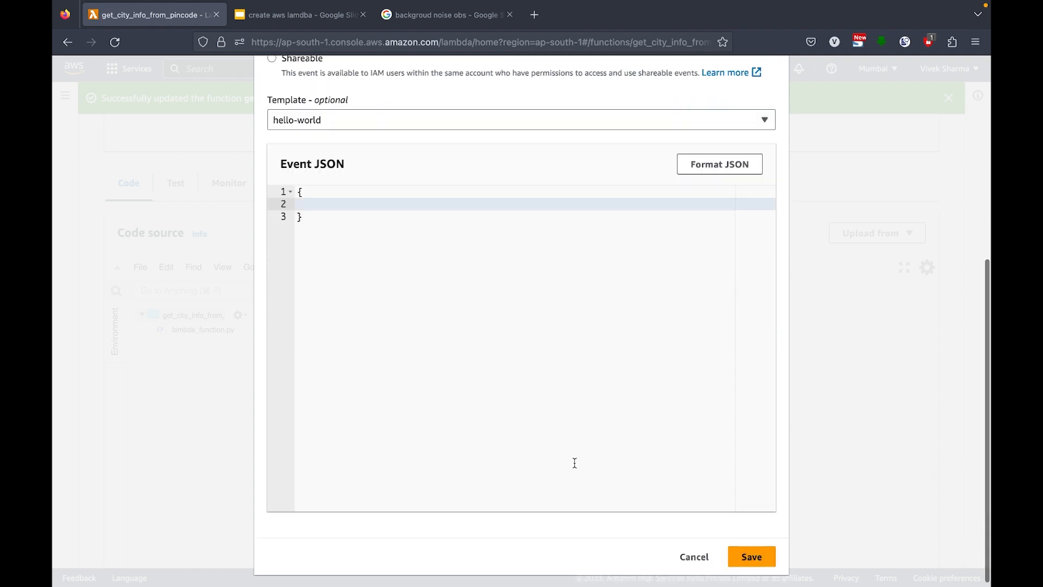
left_click(748, 561)
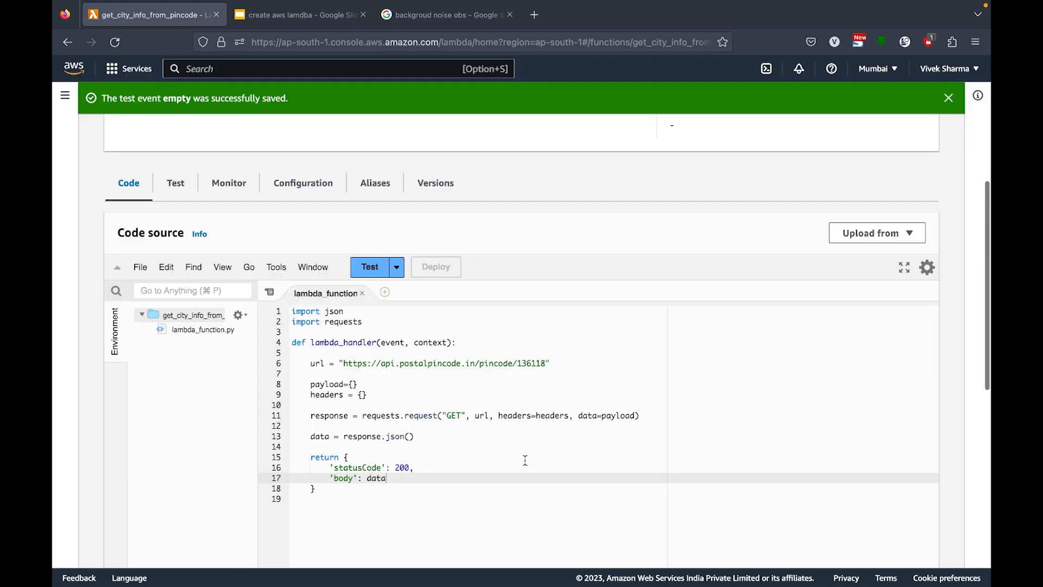
- Run the function with the empty test event and examine the post office entries in the response
left_click(365, 273)
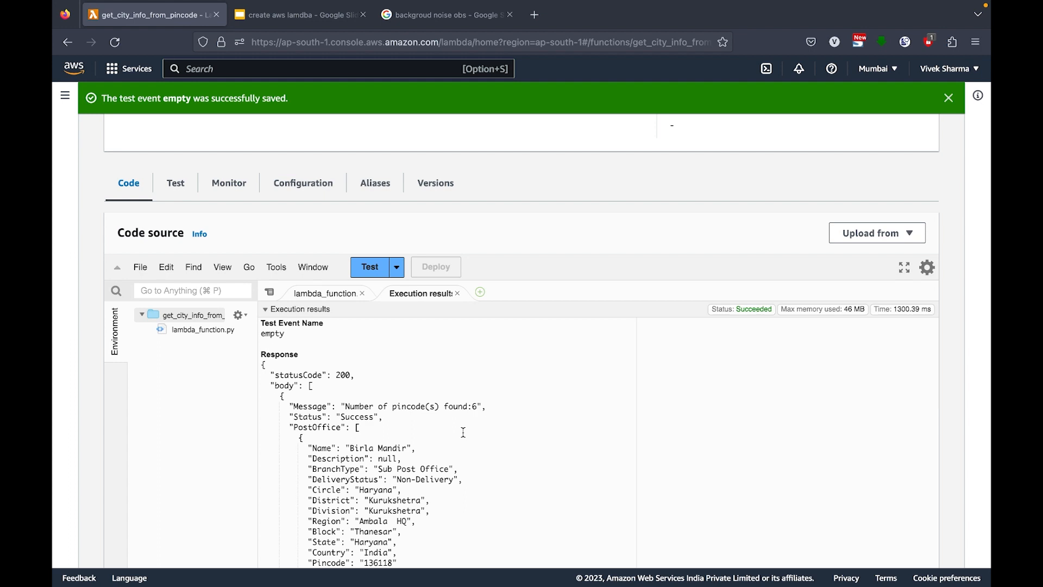
scroll(461, 431, "down", 1)
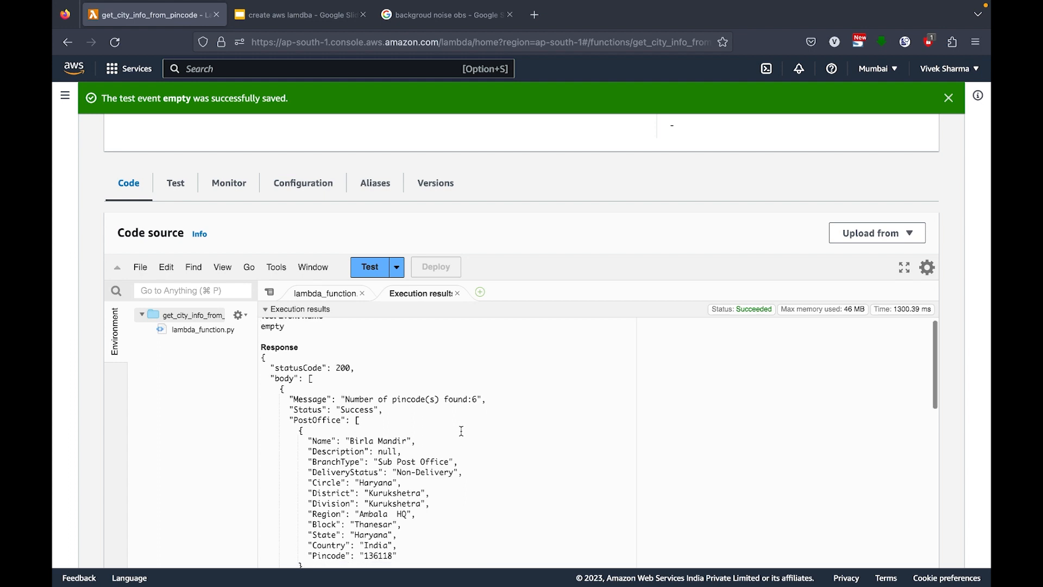
left_click(282, 388)
left_click_drag(282, 388, 466, 494)
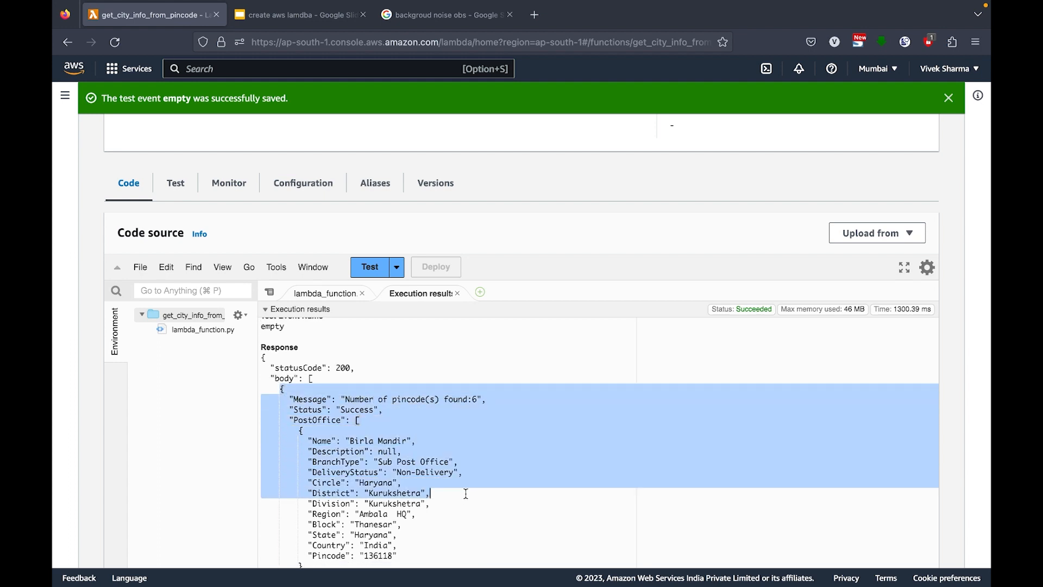
scroll(466, 494, "down", 5)
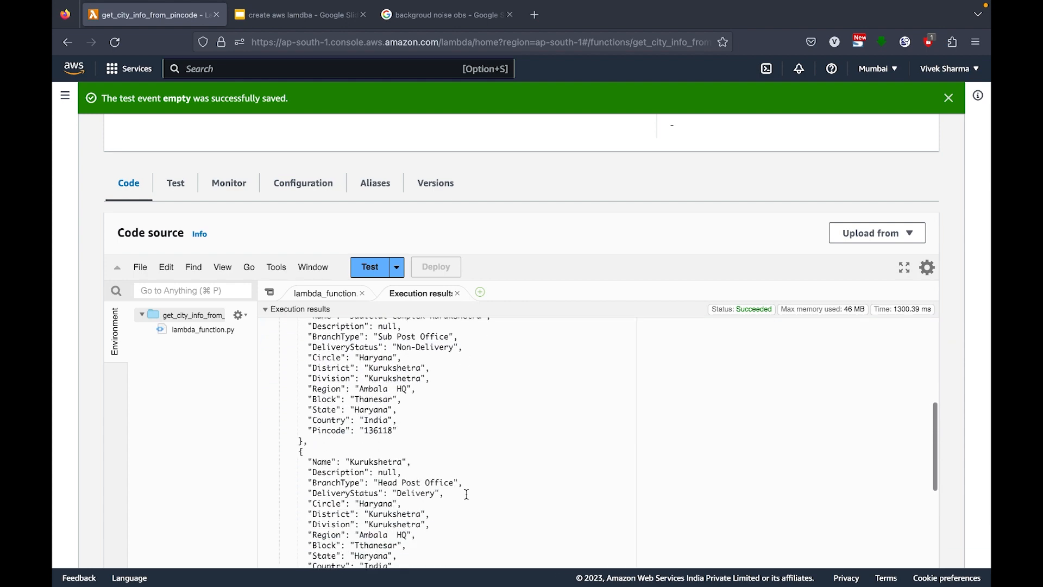
scroll(466, 493, "down", 3)
- Close the code snippet in Postman and return to the Lambda execution results in the browser
key("ctrl+Right")
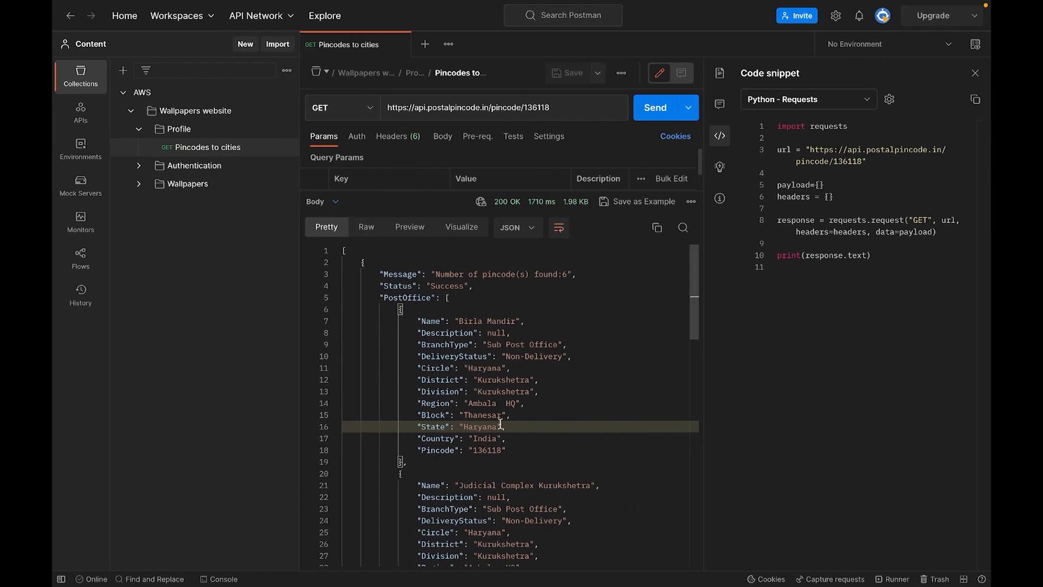
left_click(976, 74)
key("ctrl+Left")
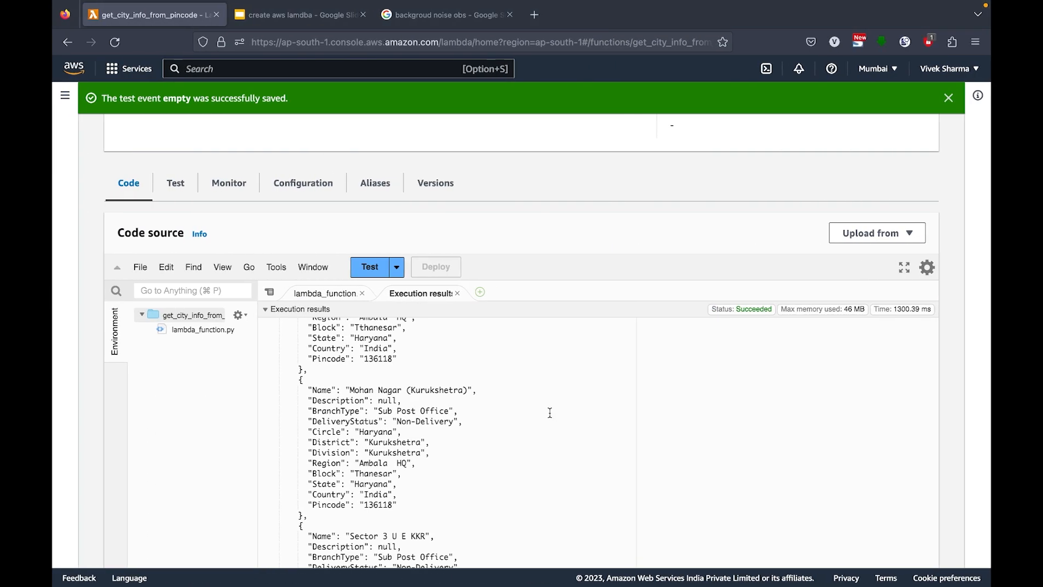
- Review the execution results along with the function's overview, code properties, runtime settings and layers
scroll(512, 414, "down", 5)
scroll(512, 413, "up", 14)
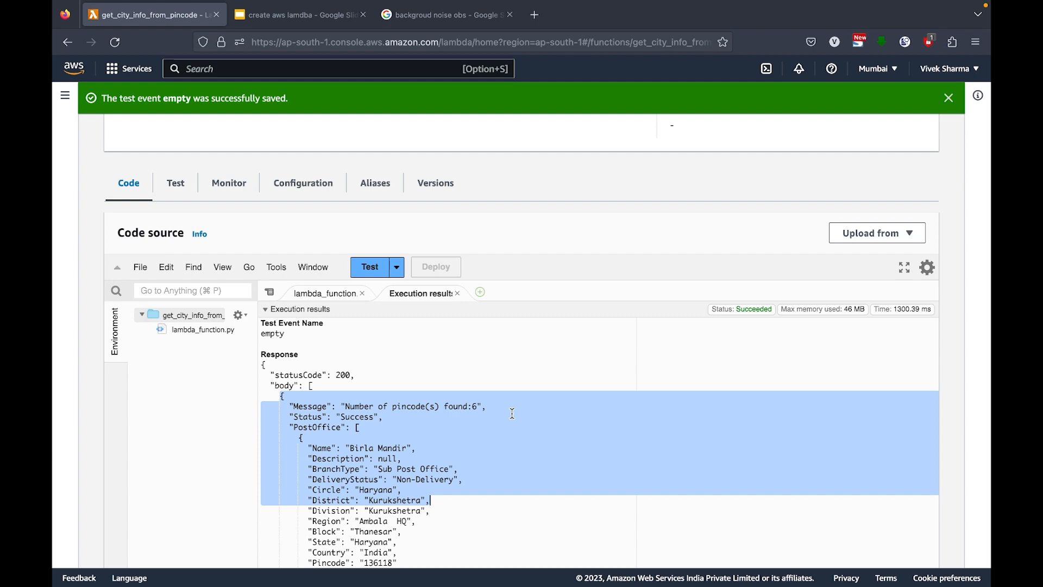
scroll(512, 413, "up", 6)
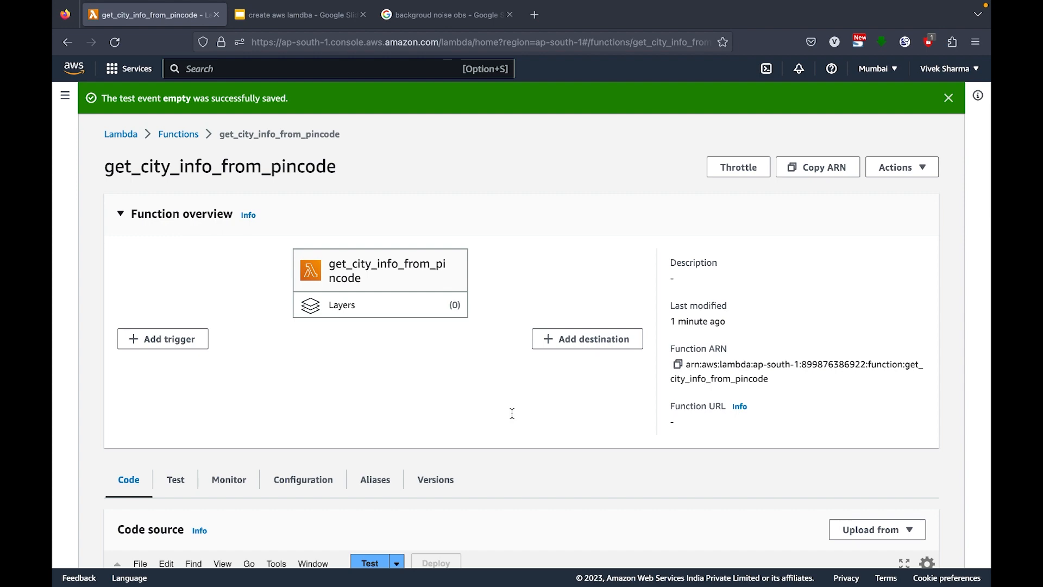
scroll(512, 414, "down", 6)
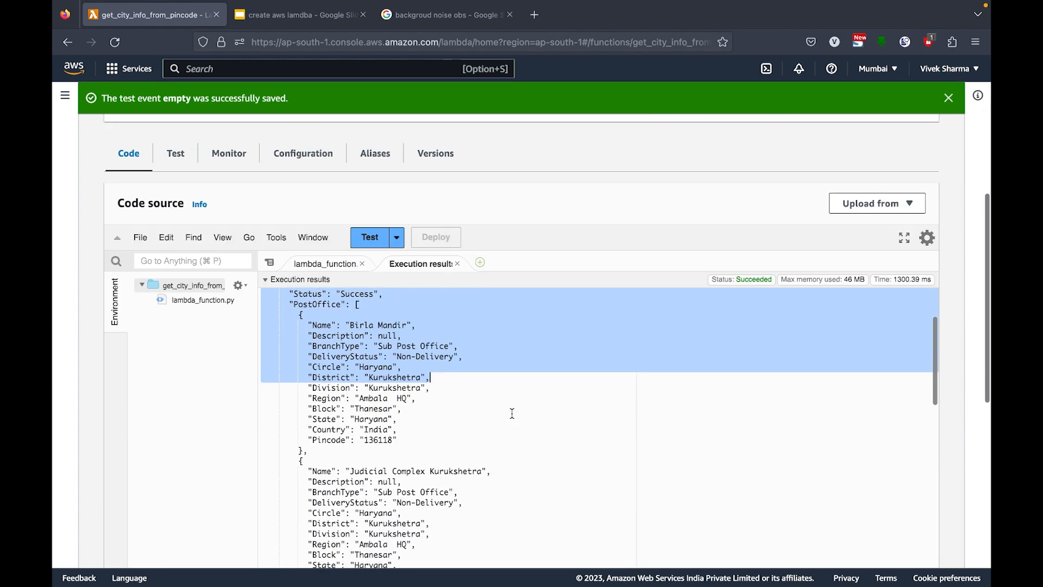
scroll(512, 414, "down", 10)
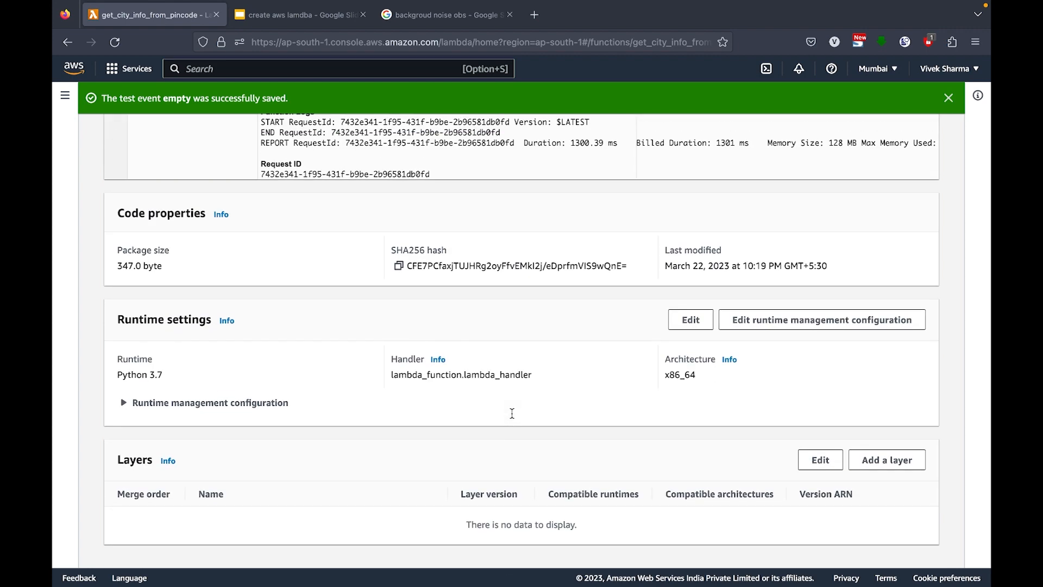
scroll(512, 413, "up", 15)
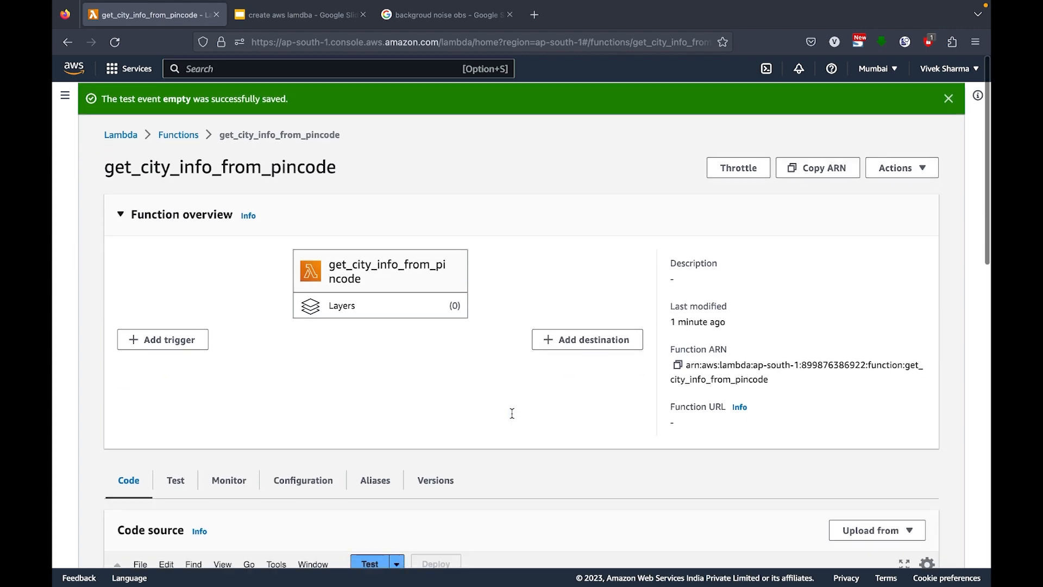